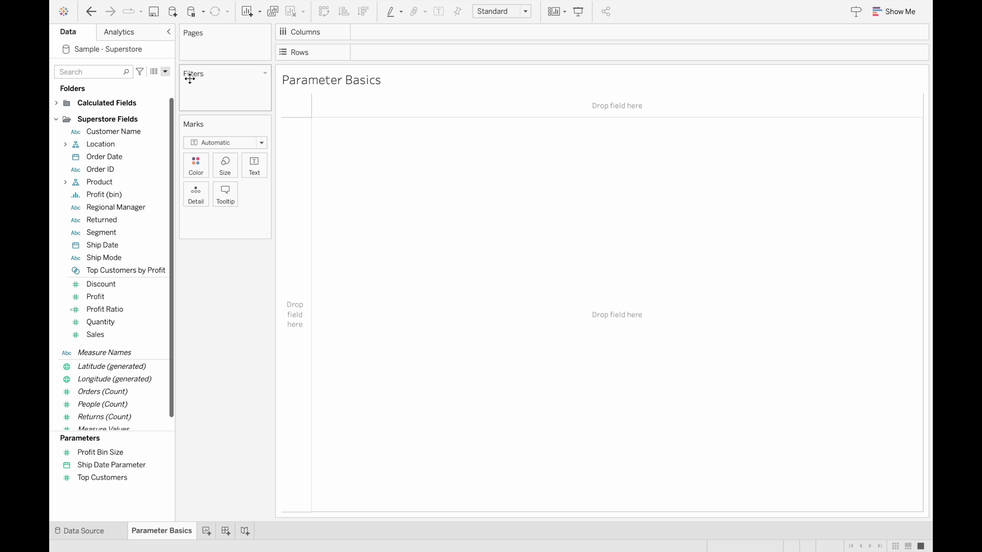
- Start a new parameter from the Data pane dropdown, then cancel it
click(166, 72)
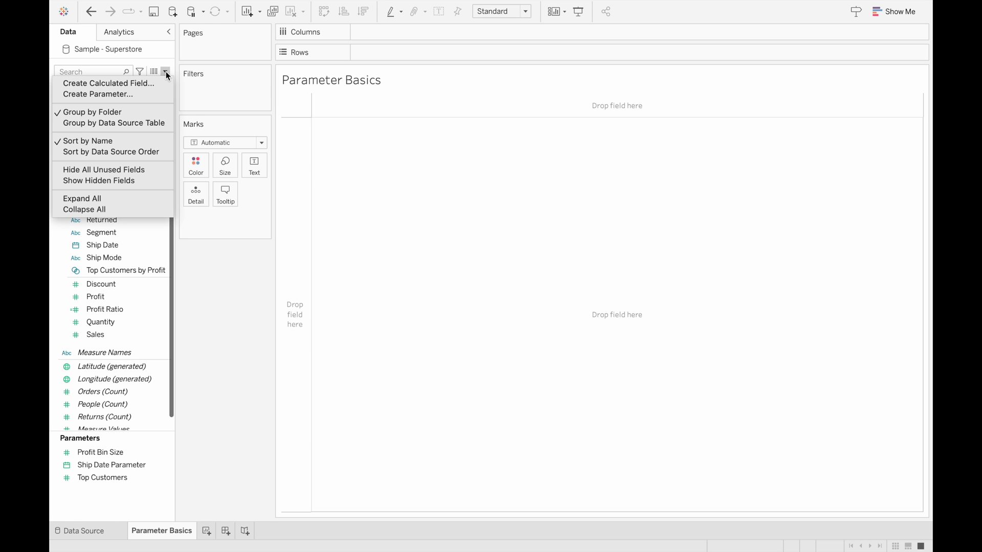
click(144, 93)
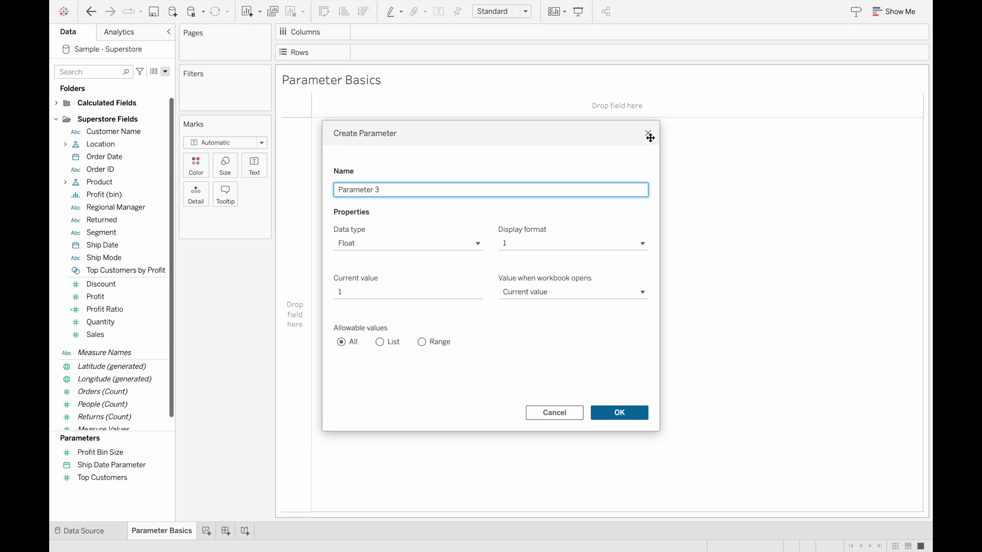
click(648, 134)
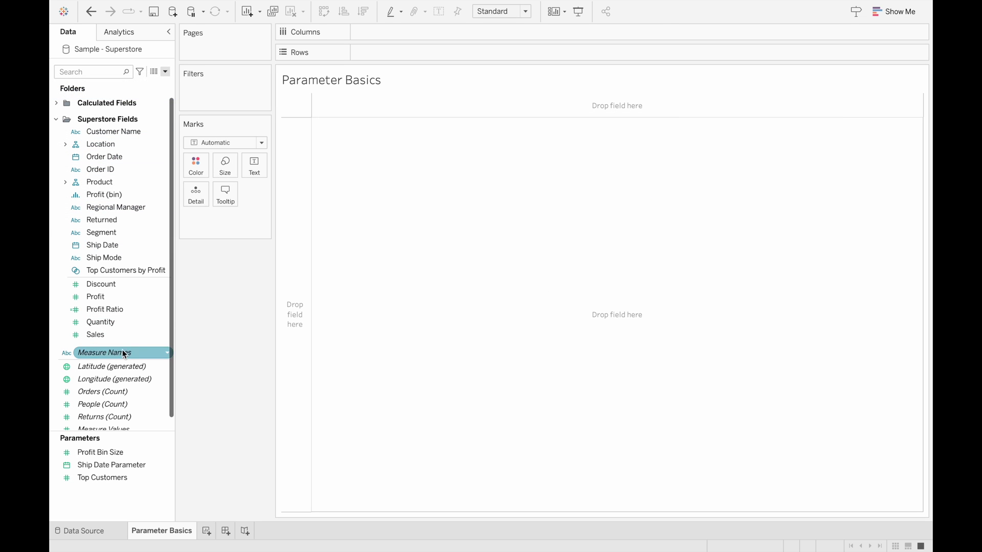
- Start and cancel a Sales-based parameter, then open Create Parameter from the Data pane's context menu
right_click(121, 336)
mouse_move(177, 401)
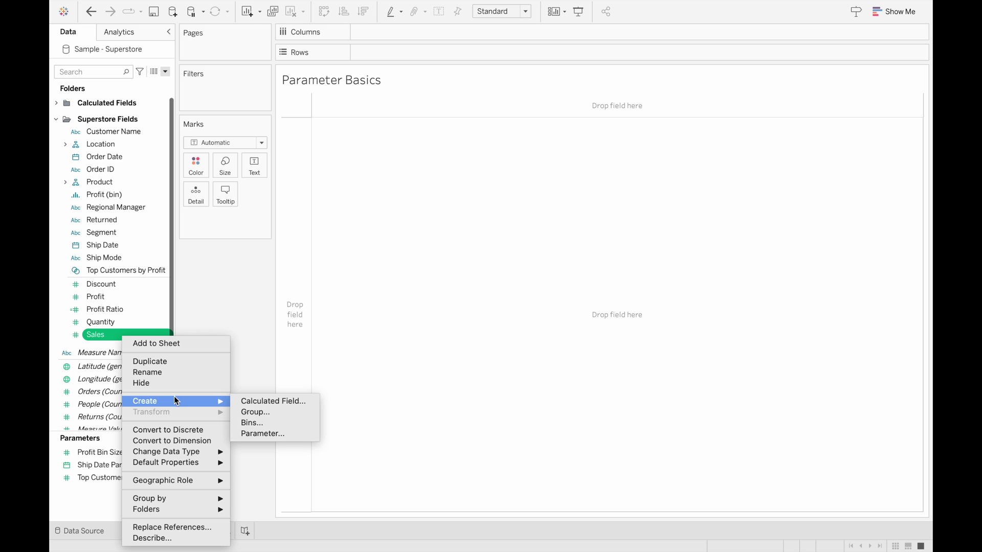
click(265, 434)
click(648, 105)
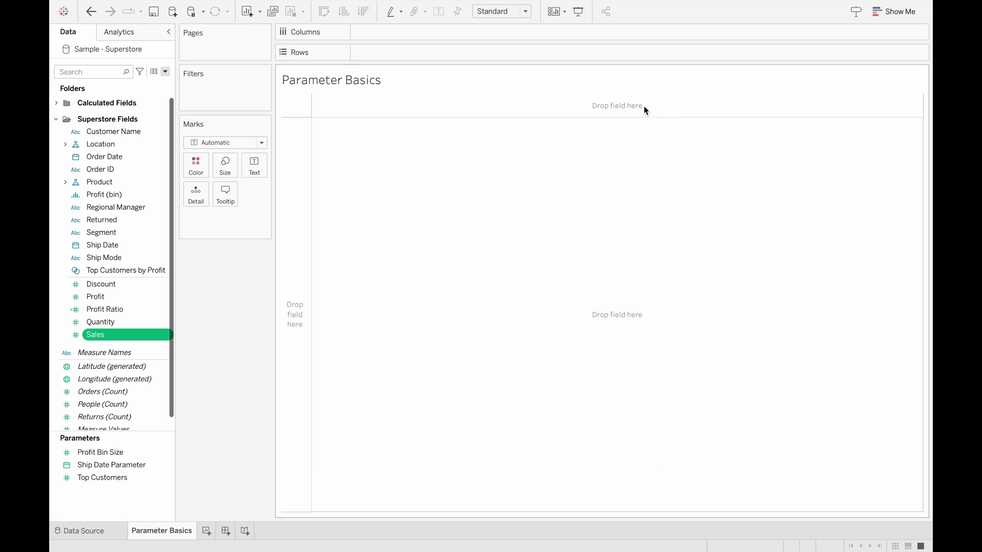
right_click(110, 499)
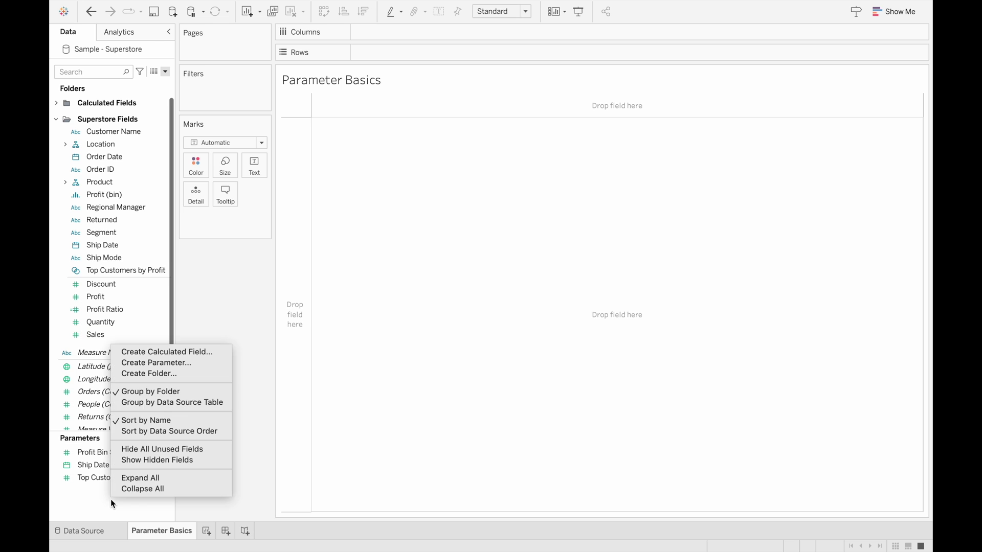
click(187, 363)
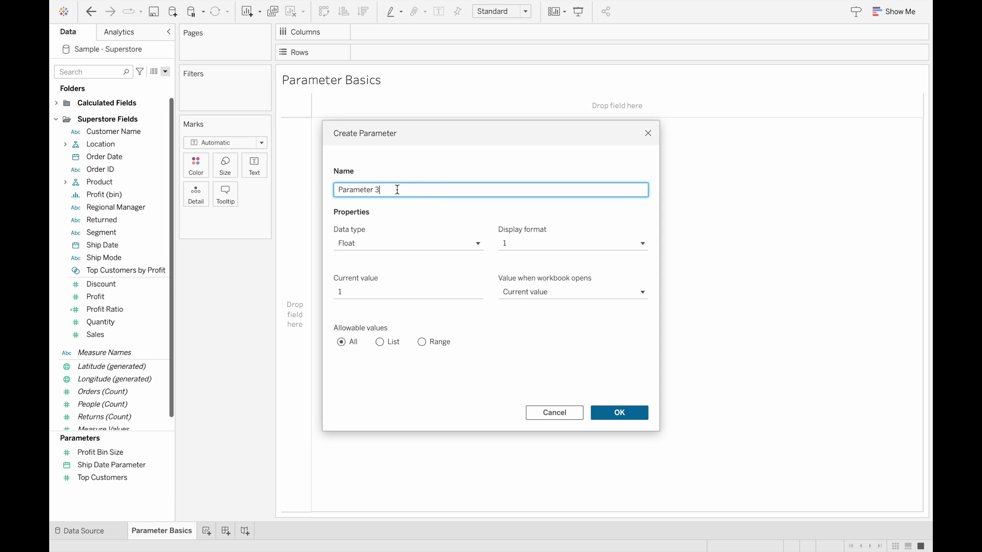
- Name the parameter 'Min Sales Parameter' and keep Float as its data type
text(Min Sales Parameter)
click(436, 250)
click(436, 250)
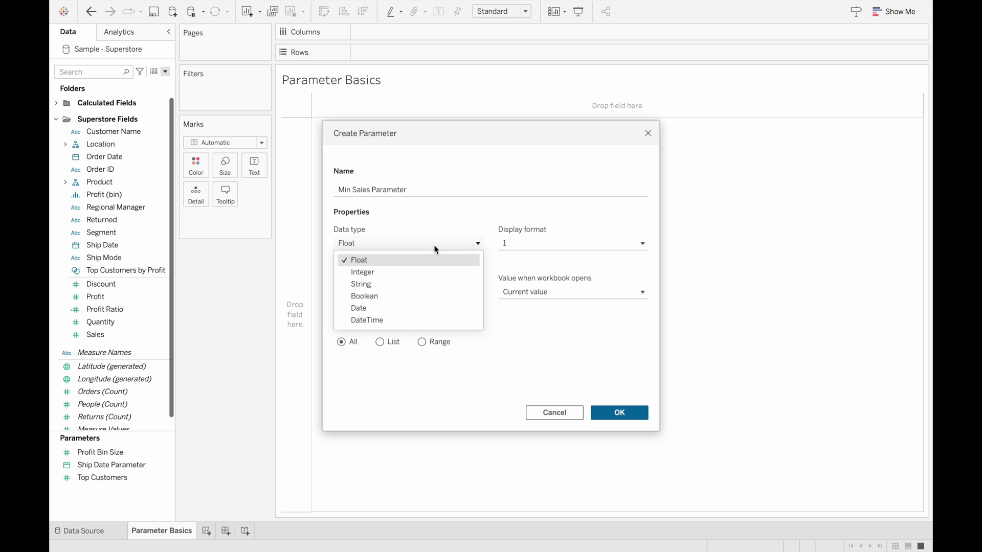
click(402, 261)
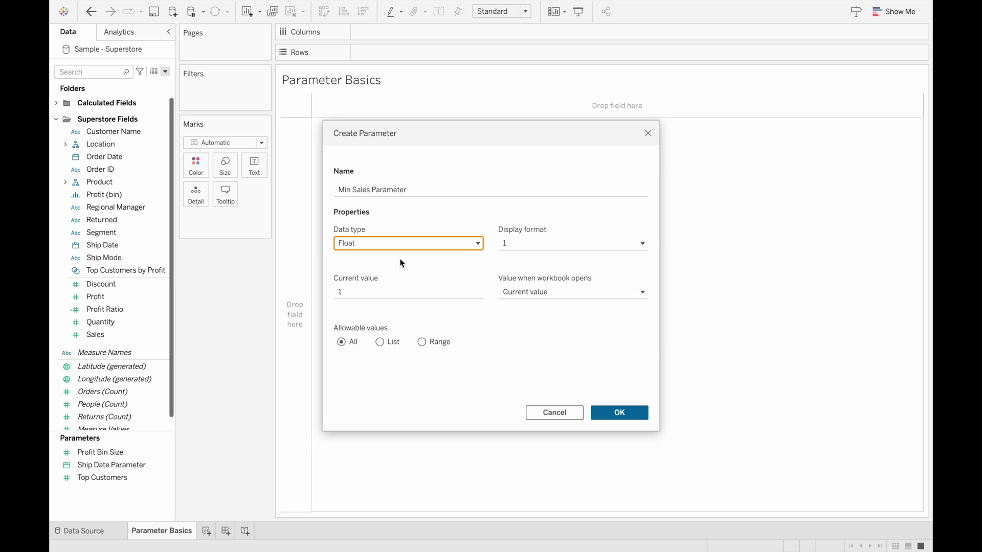
- Try a List of allowable values with entries 1, 2 and 3
click(379, 342)
click(361, 380)
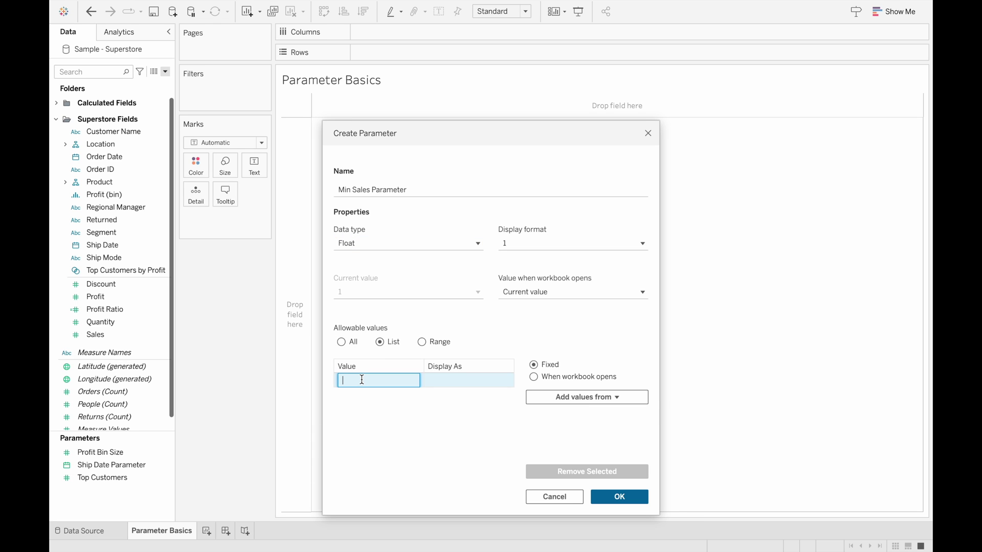
text(1)
key(Return)
text(2)
key(Return)
text(3)
key(Return)
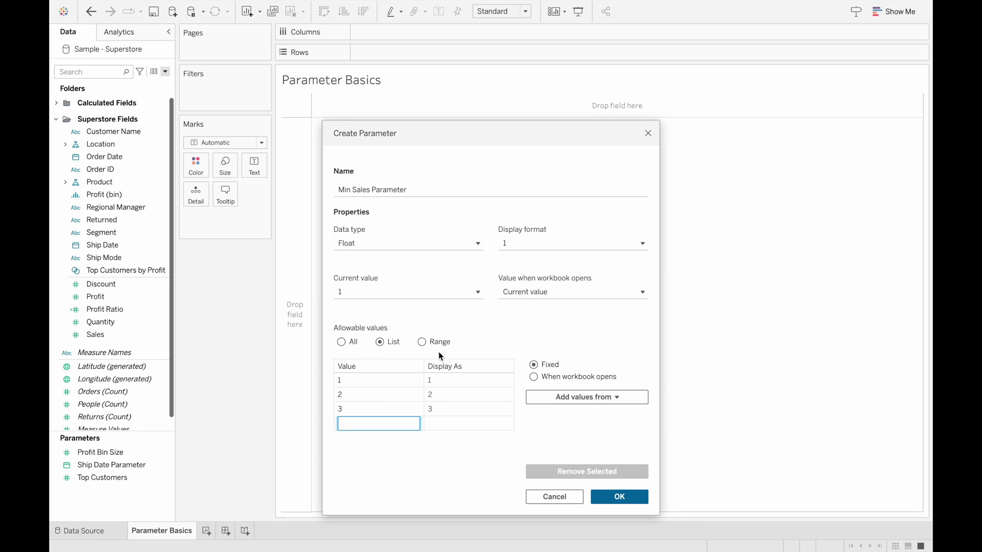
- Switch allowable values to a Range with minimum 1 and maximum 50
click(423, 342)
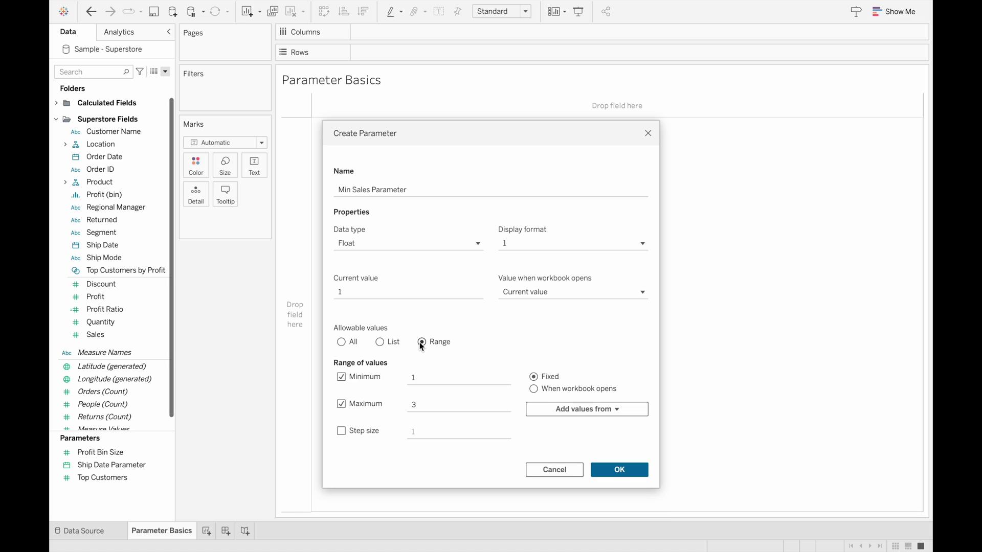
click(435, 408)
key(BackSpace)
text(50)
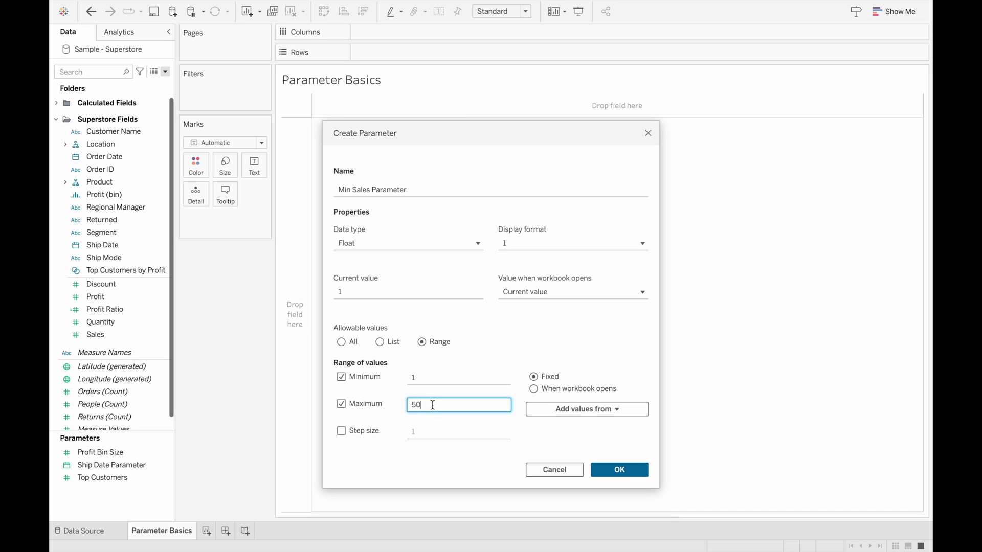
- Allow all values, apply Currency (Standard) format, set current value 1.00, and save the parameter
click(341, 343)
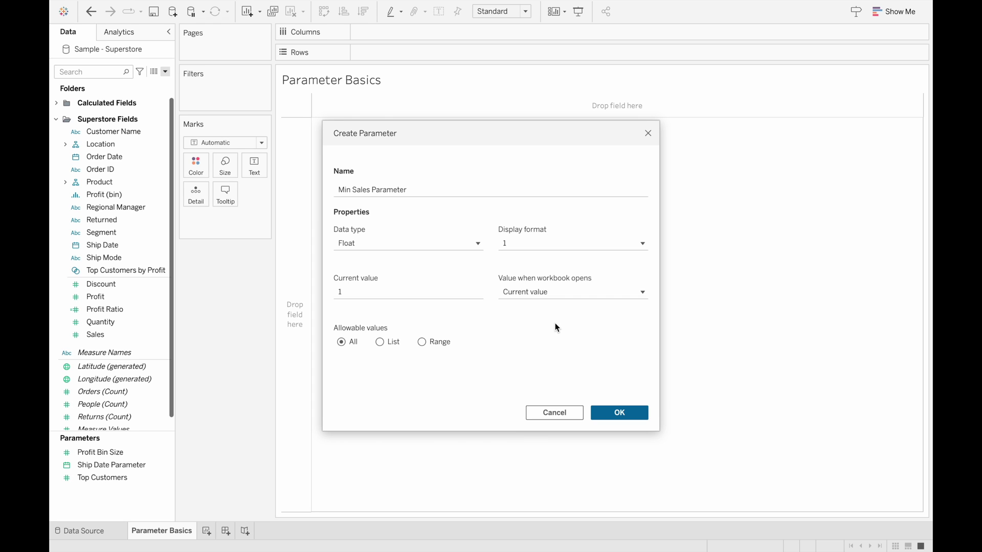
click(610, 241)
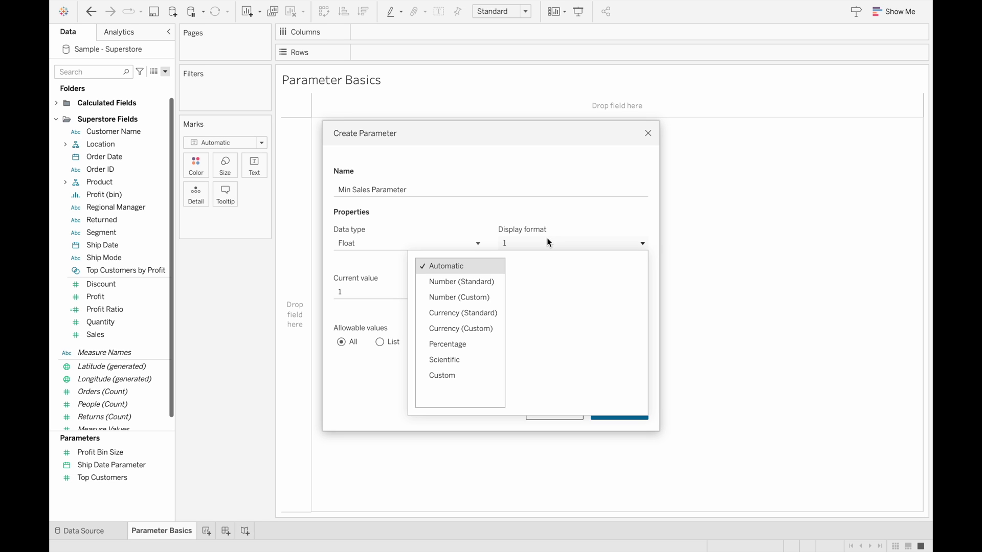
click(471, 312)
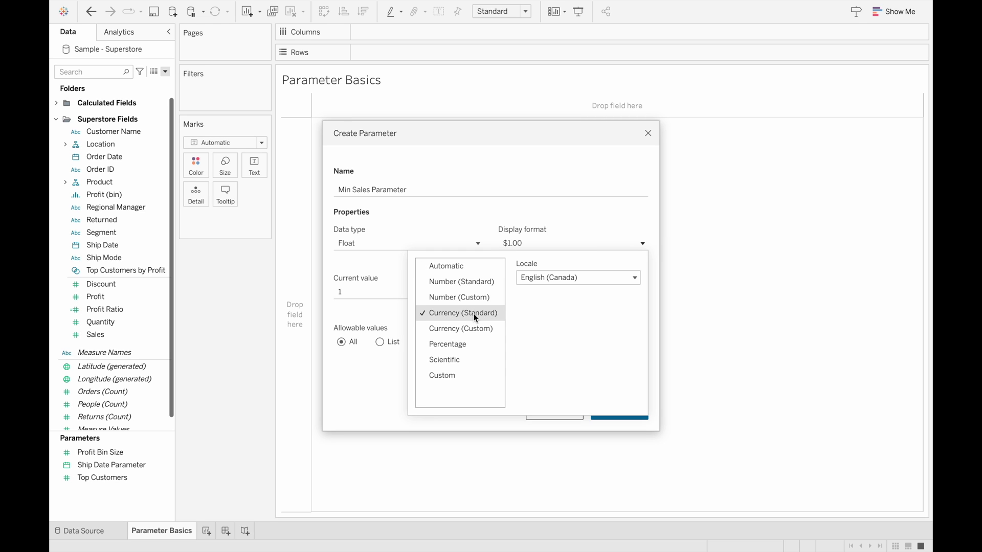
click(381, 399)
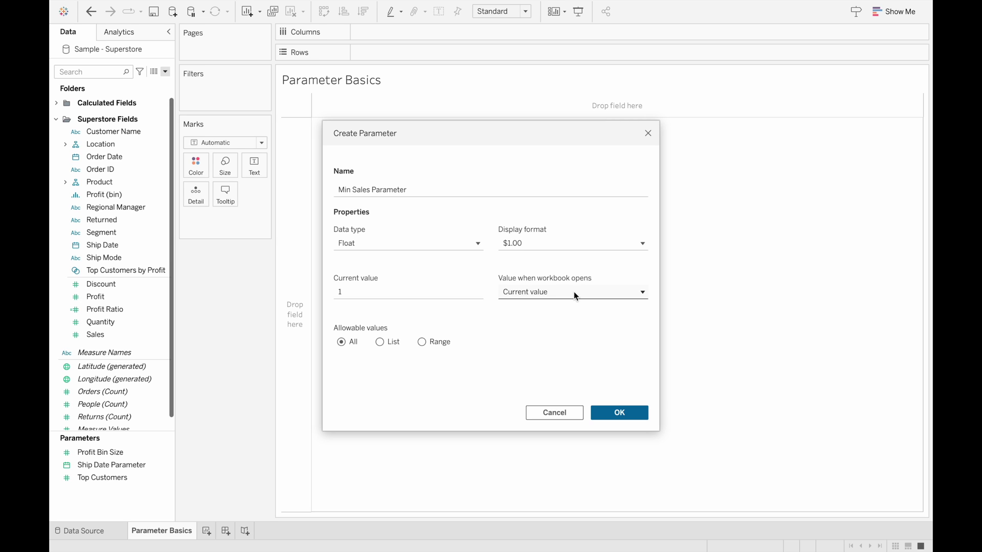
click(427, 292)
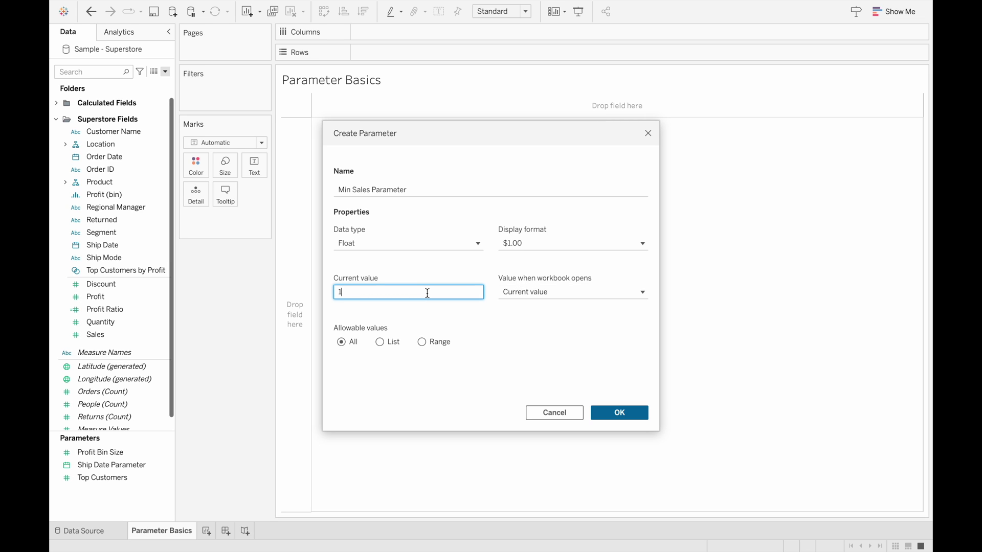
text(.00)
click(620, 414)
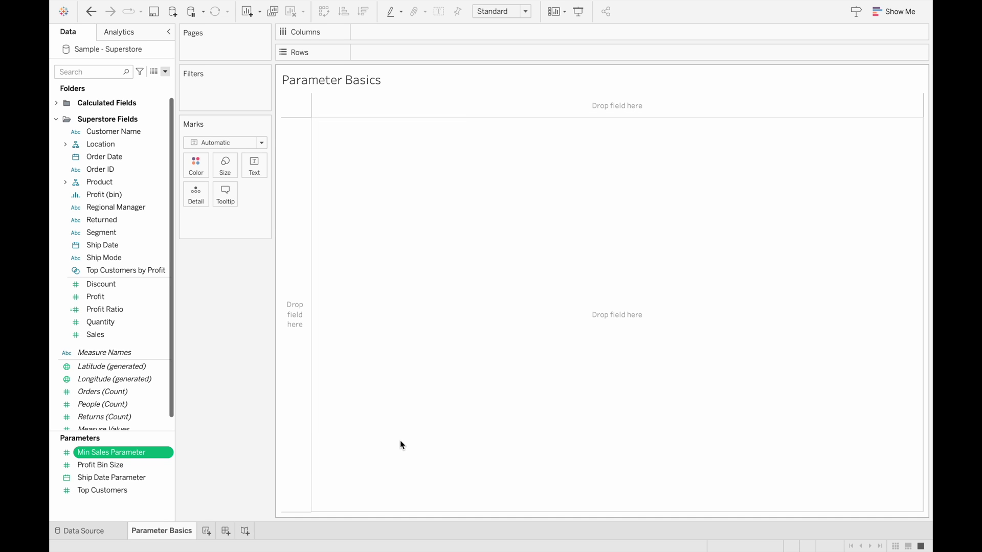
- Show the Min Sales Parameter control on the worksheet
right_click(143, 454)
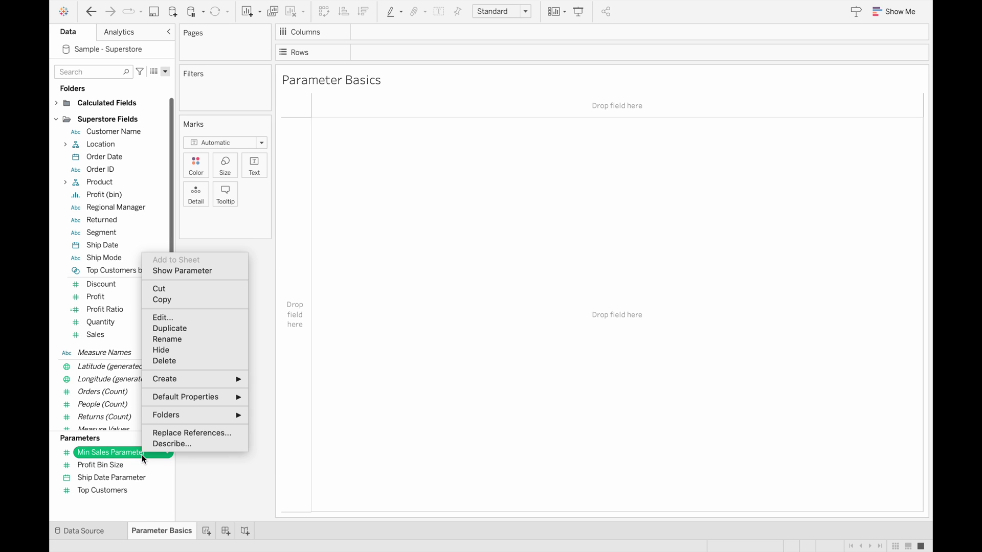
click(214, 270)
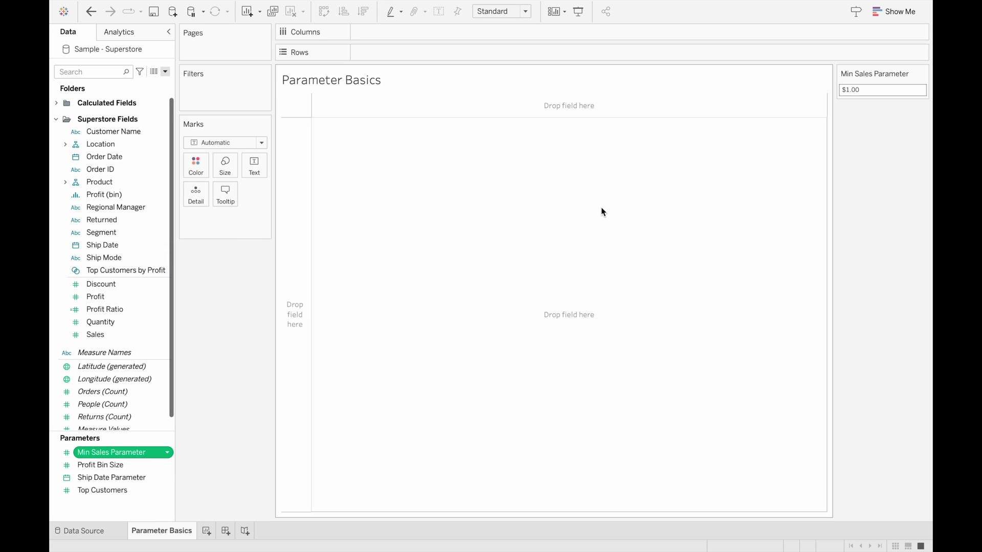
right_click(134, 453)
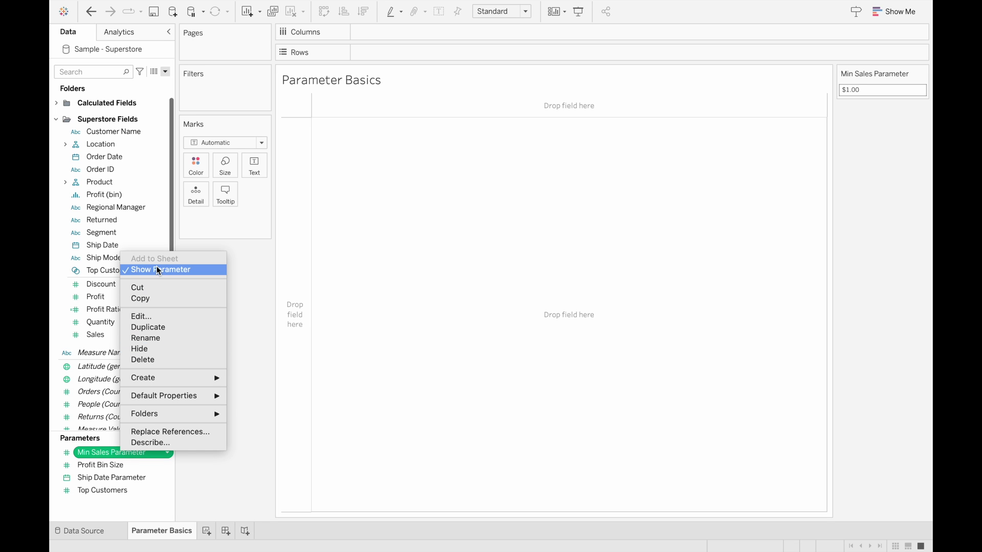
- Change the Min Sales Parameter control's value from $1.00 to $5.00
click(875, 92)
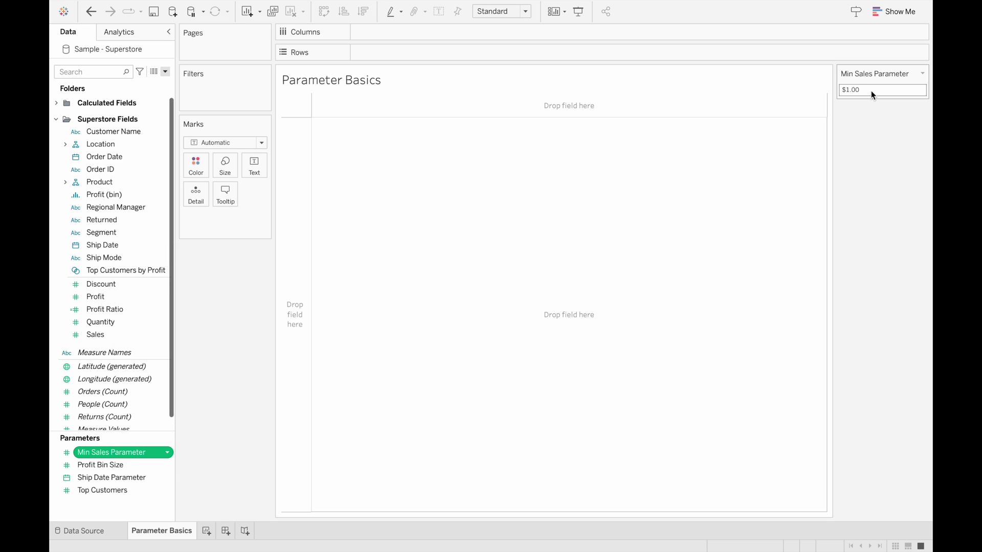
text(5)
key(Return)
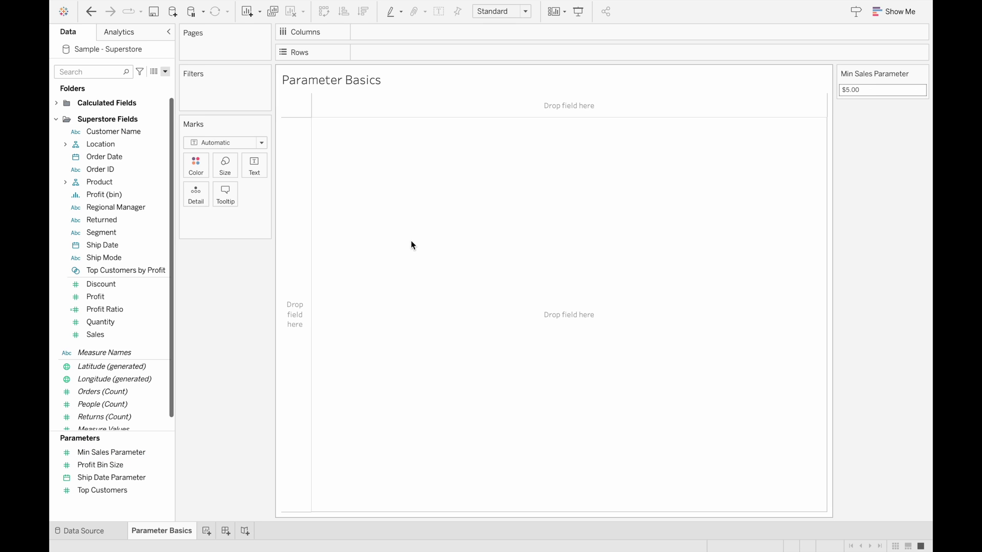
- Create 'Sales Parameter' from the Sales field with All allowable values
right_click(147, 336)
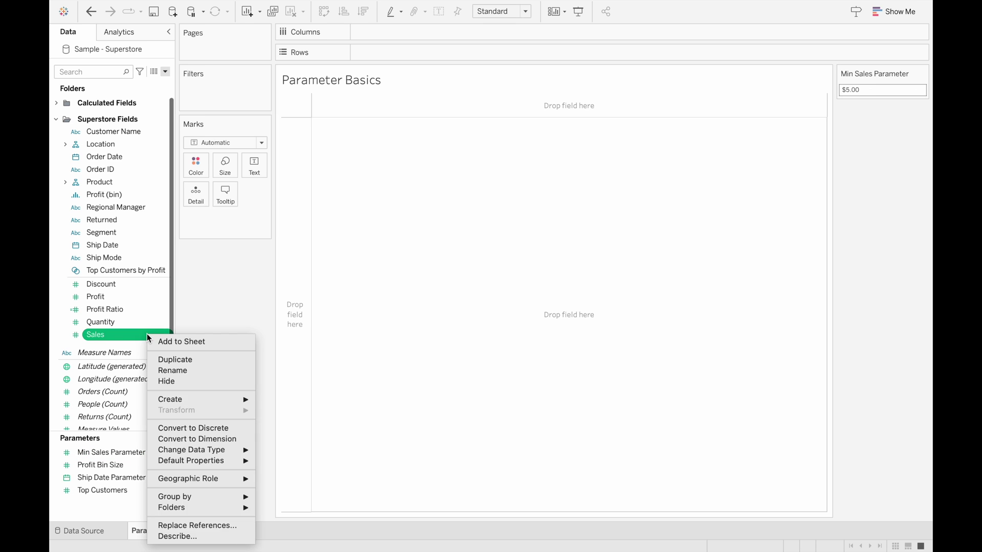
mouse_move(220, 399)
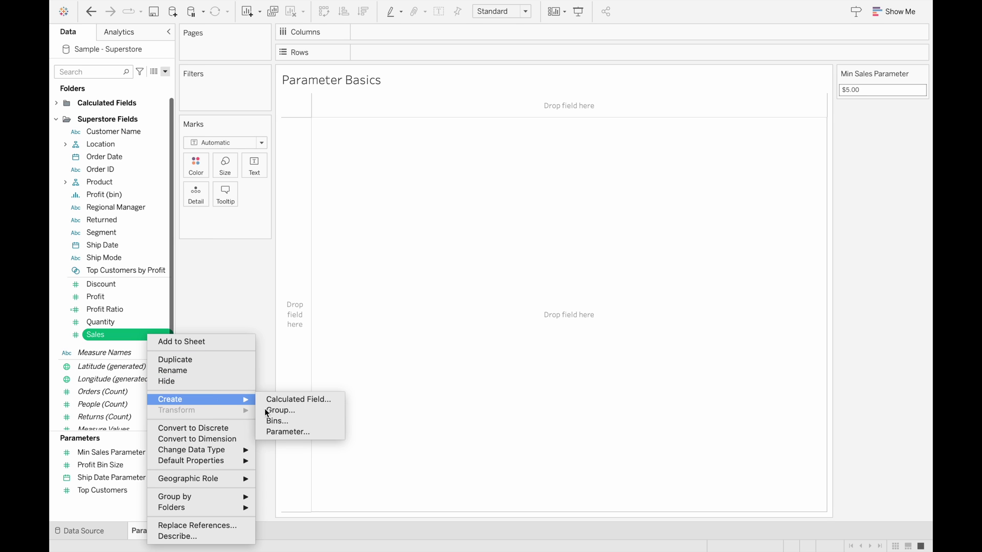
click(302, 433)
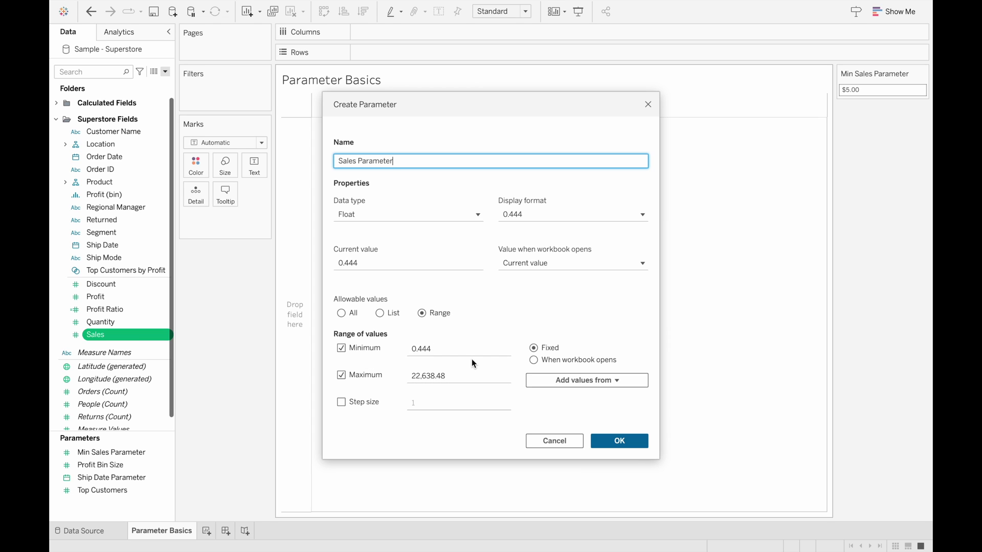
click(342, 313)
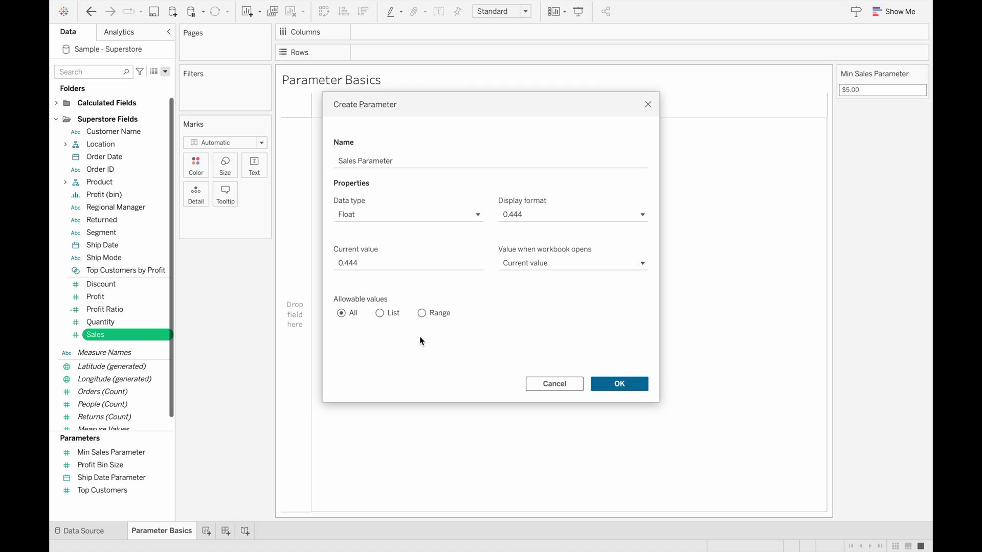
click(610, 382)
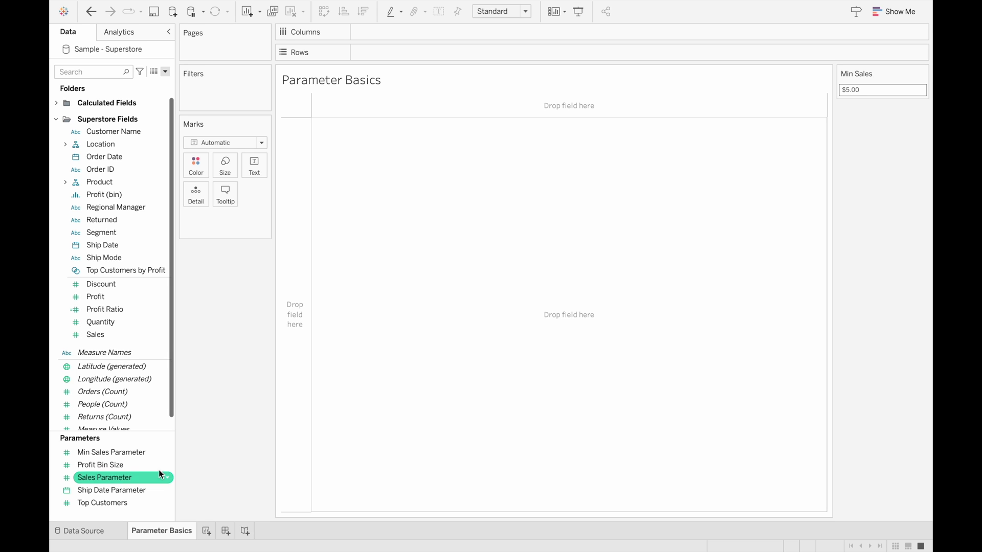
- Edit Min Sales Parameter to use a List of allowable values, entering 1 as the first
right_click(132, 454)
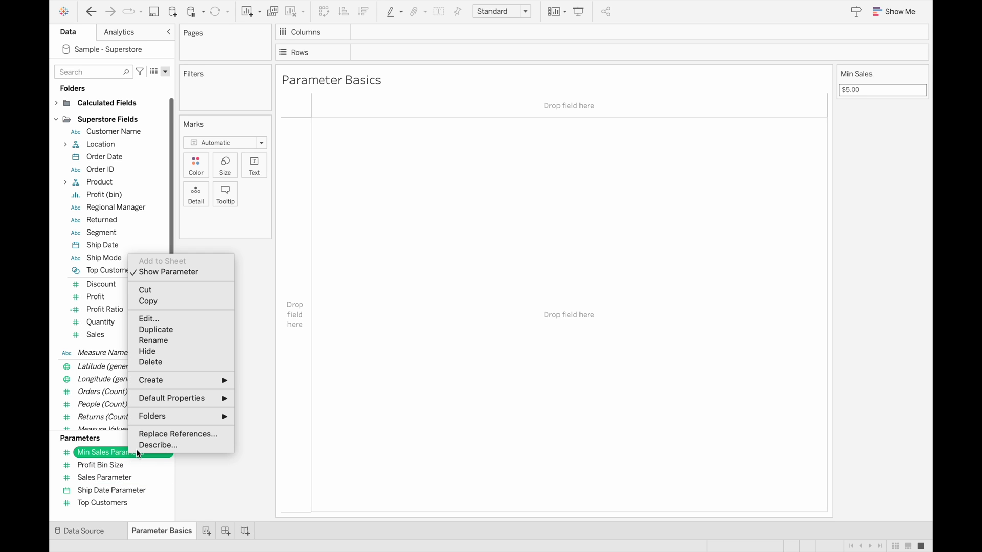
click(202, 318)
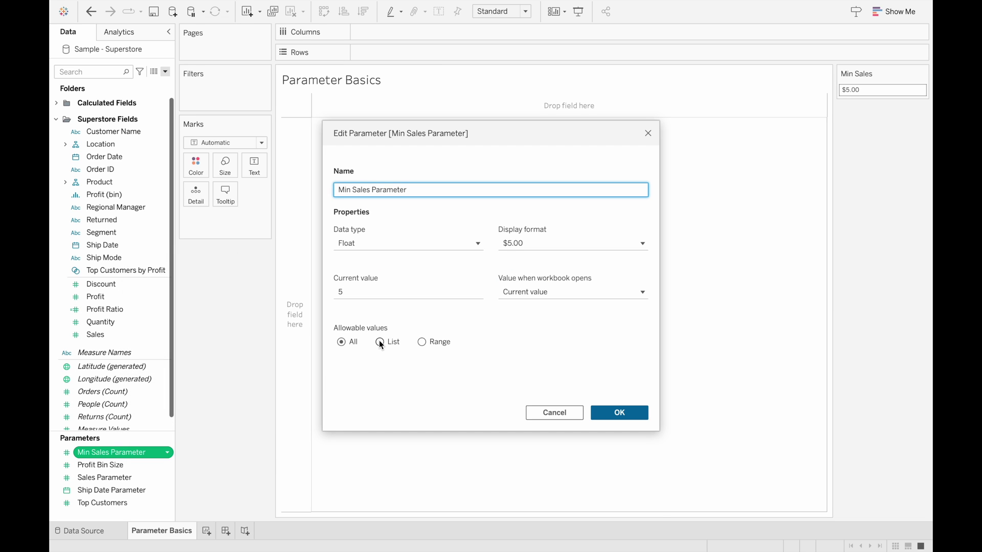
click(379, 342)
click(364, 379)
text(1)
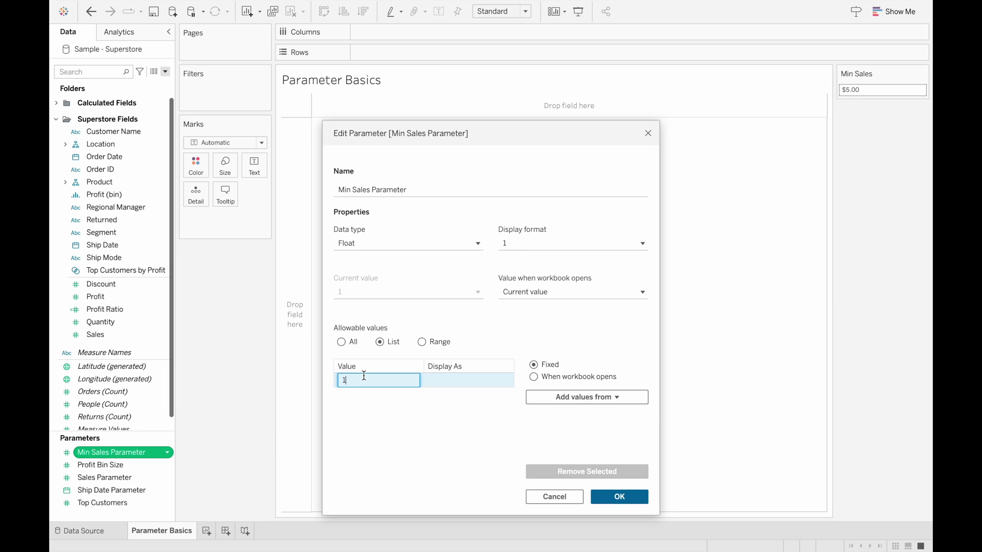
key(Return)
- Add 23 and 4 to the Min Sales list and save the parameter
text(23)
key(Return)
text(4)
key(Return)
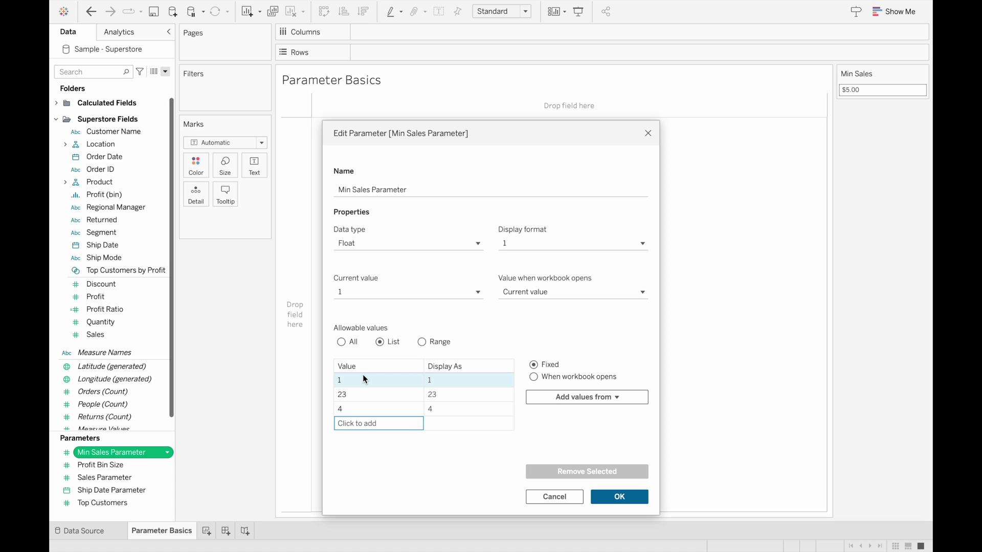
click(620, 497)
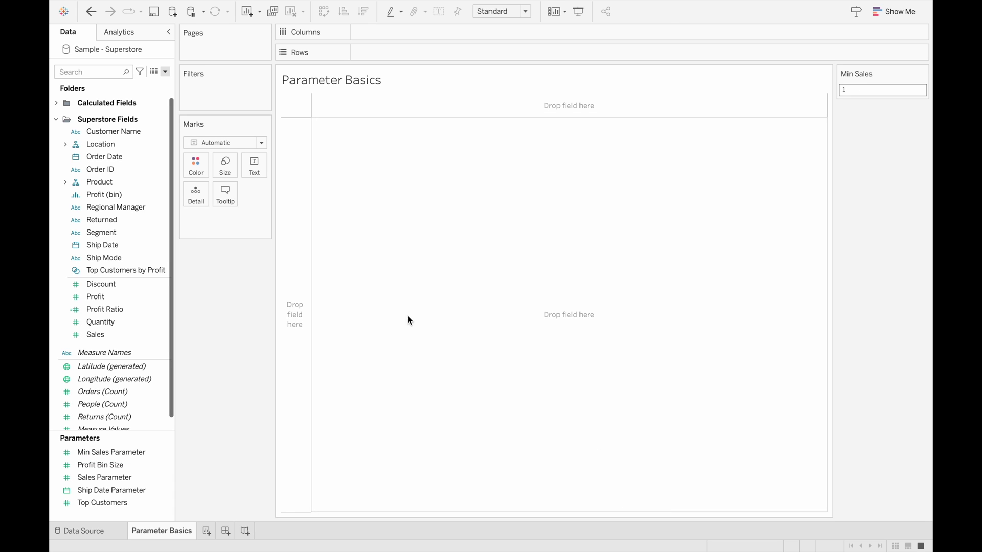
- Cycle the Min Sales control through Single Value List, Compact List and Slider, then back to Type In
click(923, 74)
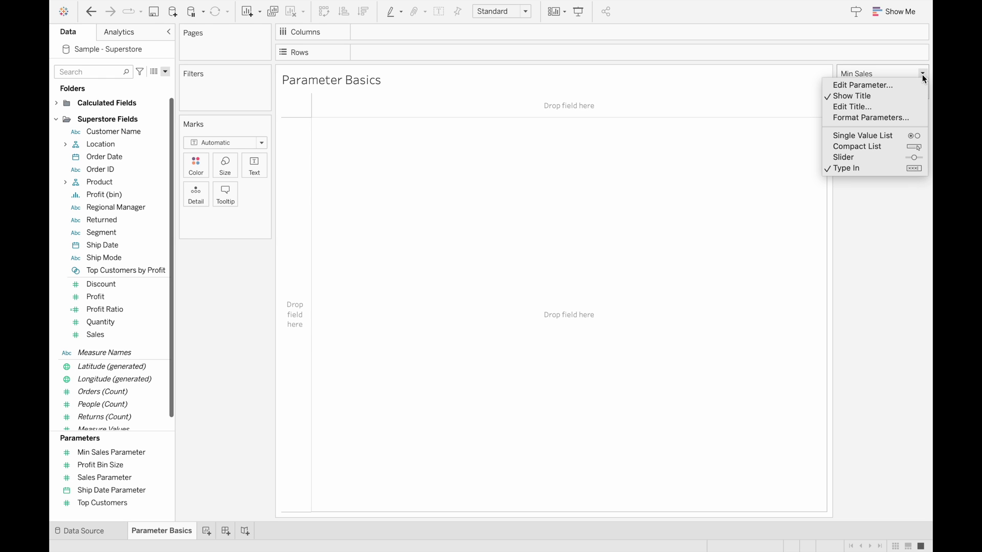
click(888, 140)
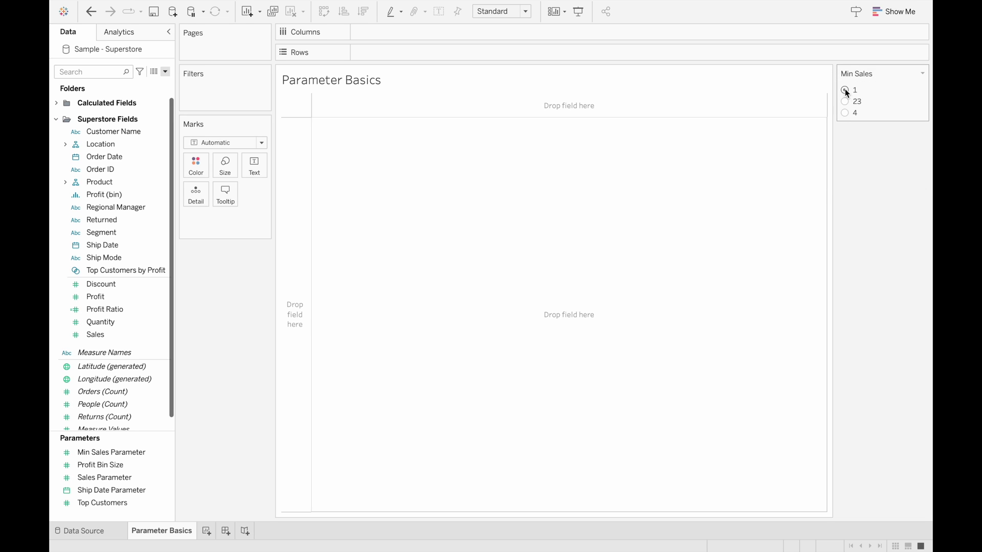
click(923, 74)
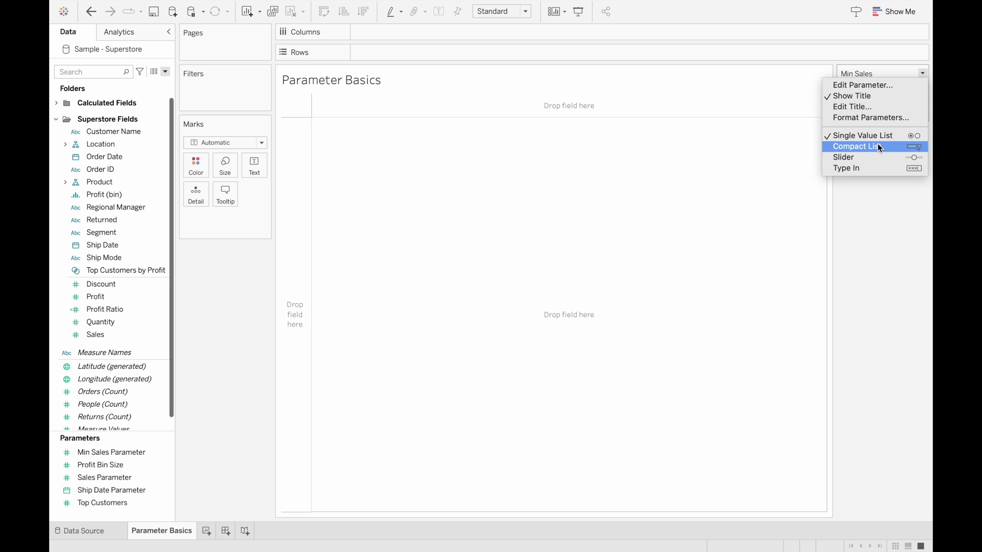
click(869, 146)
click(904, 91)
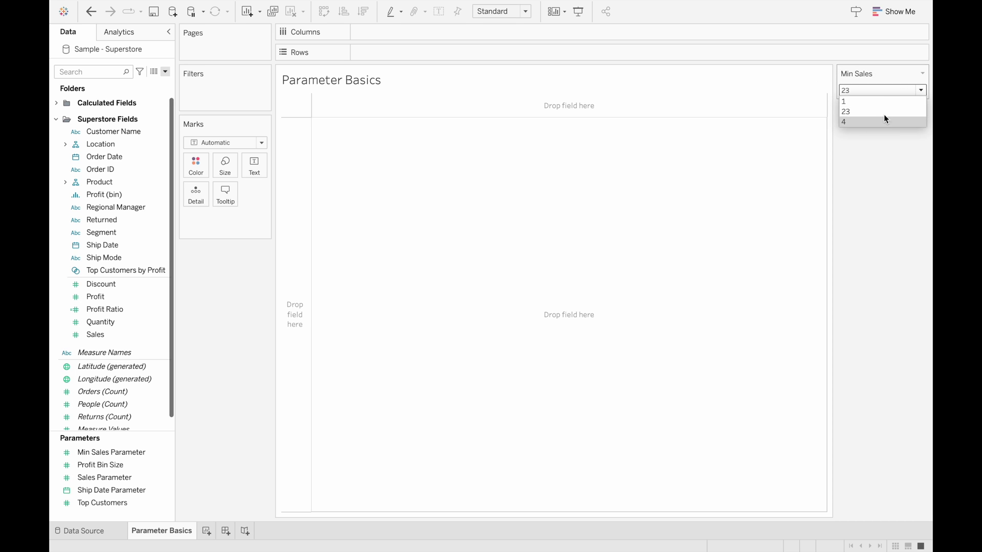
click(923, 74)
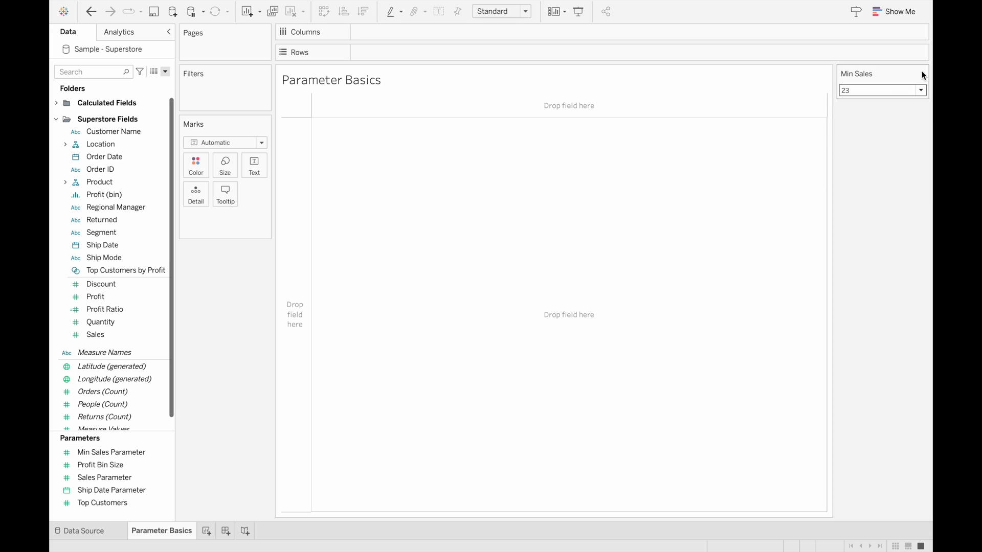
click(923, 74)
click(866, 158)
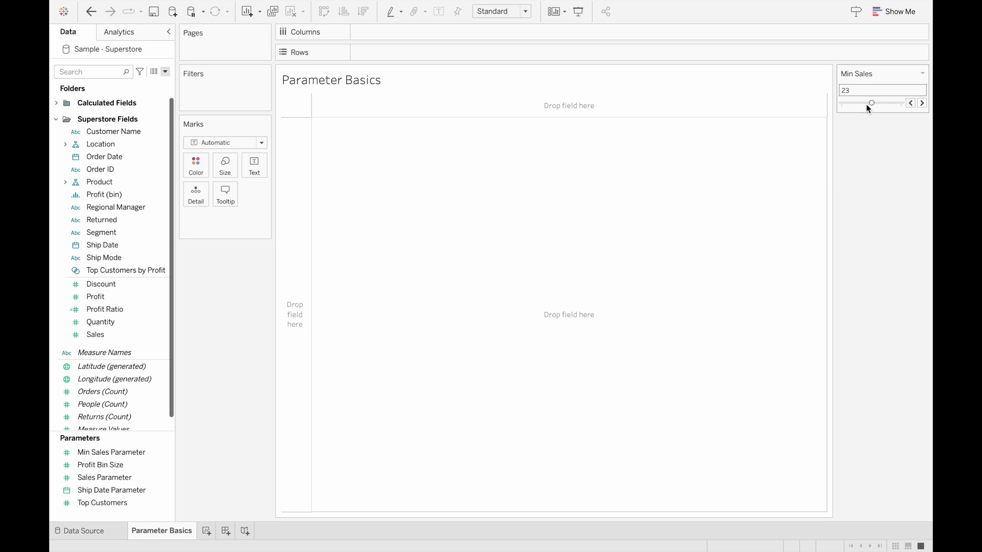
click(923, 73)
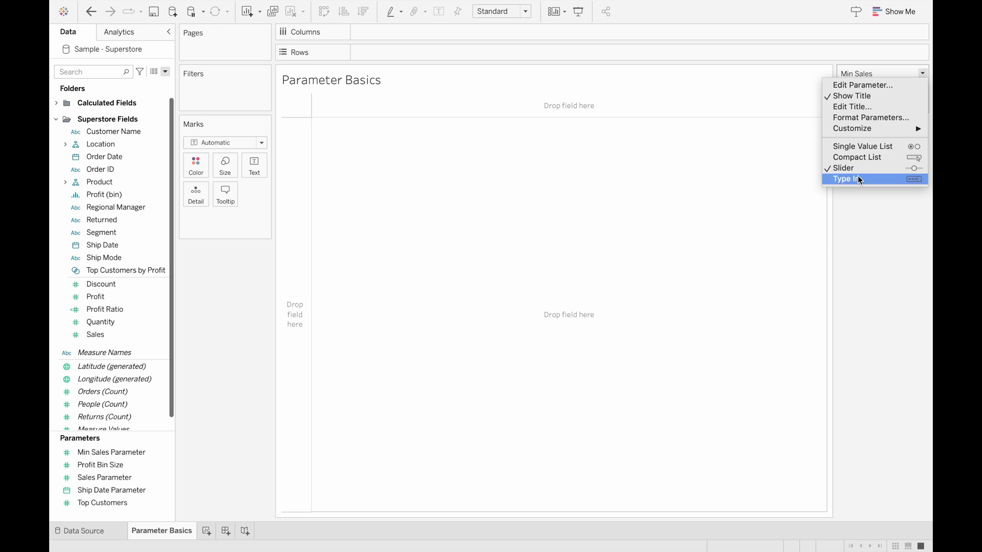
click(863, 179)
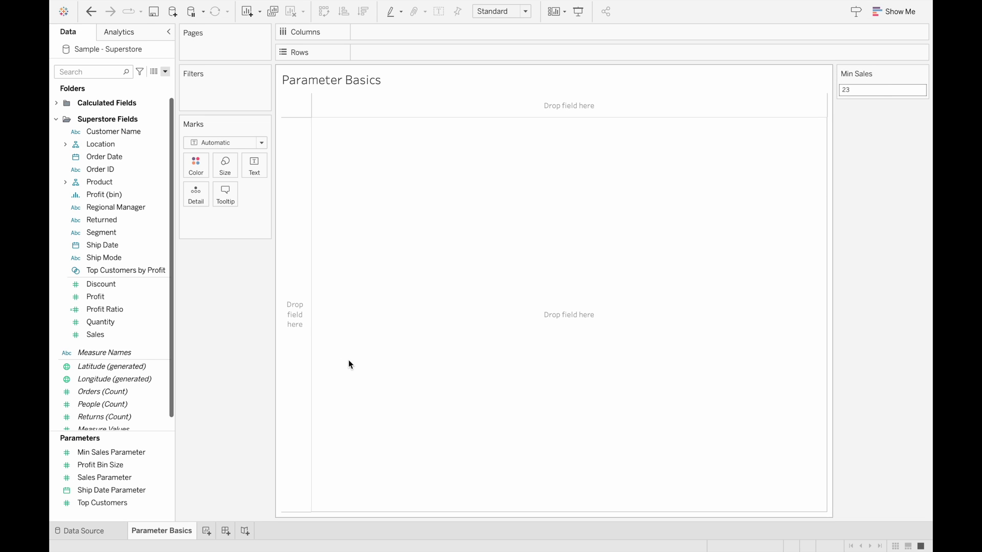
click(131, 454)
- Change Min Sales Parameter's allowable values from List to Range and save
right_click(131, 454)
click(199, 313)
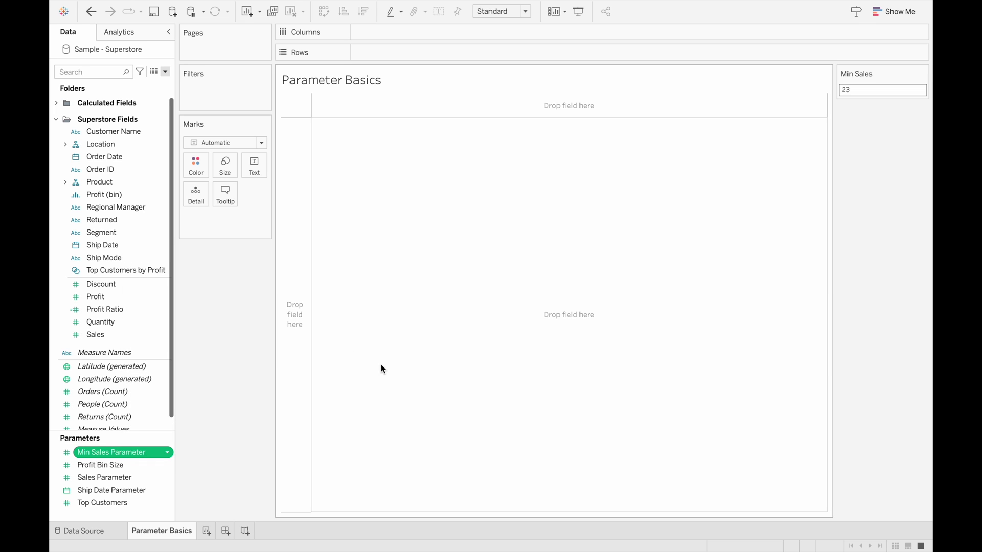
click(422, 300)
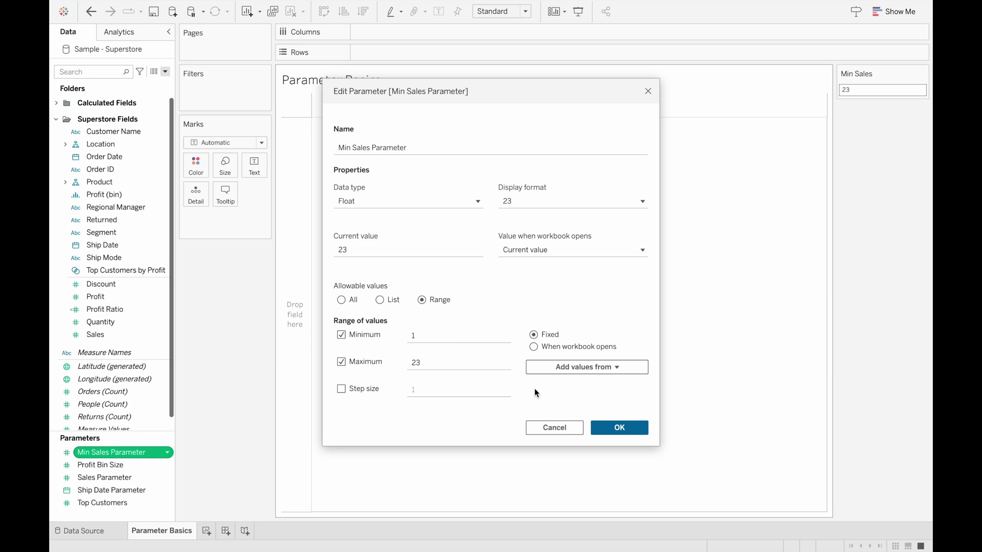
click(620, 428)
click(924, 74)
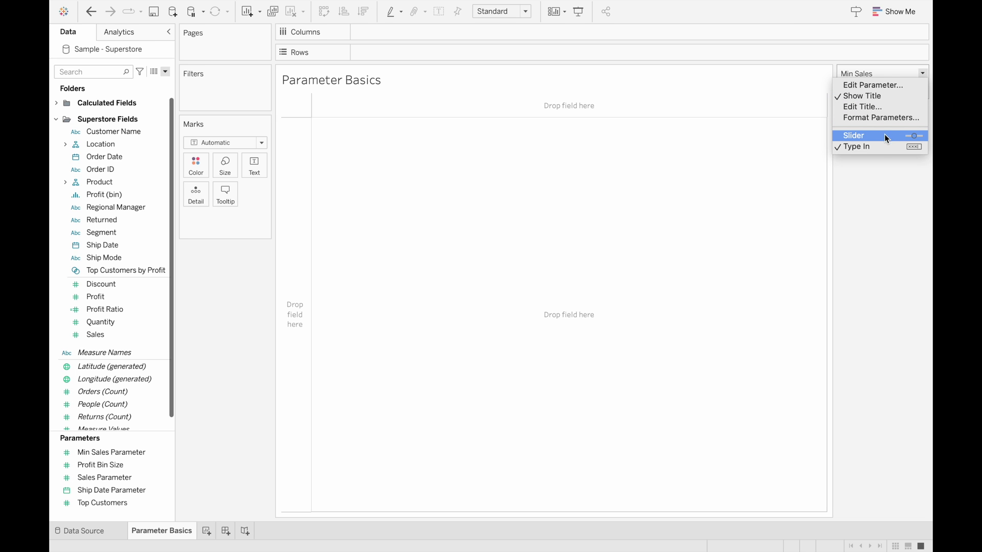
click(112, 453)
- Set Min Sales Parameter to accept All values, keeping its control as Type In
right_click(112, 453)
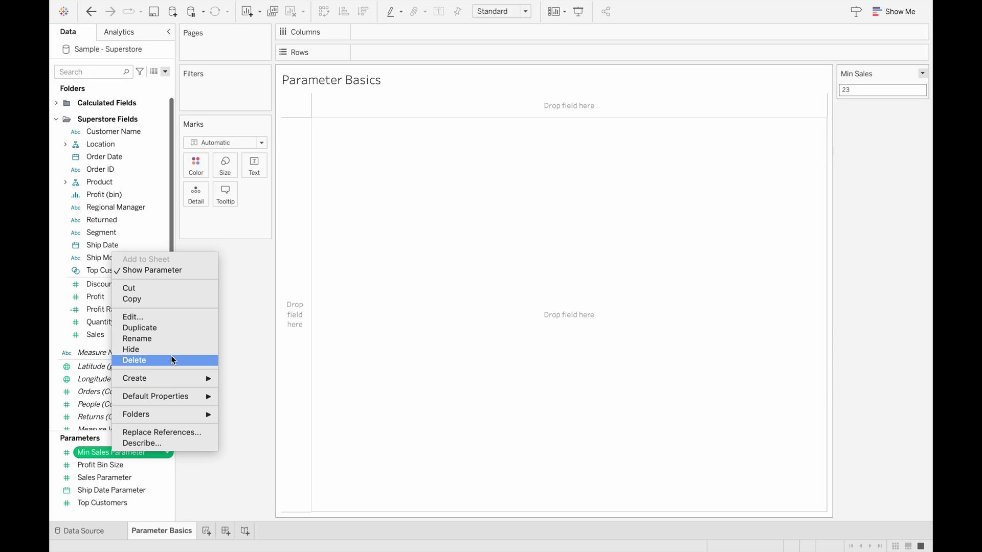
click(168, 316)
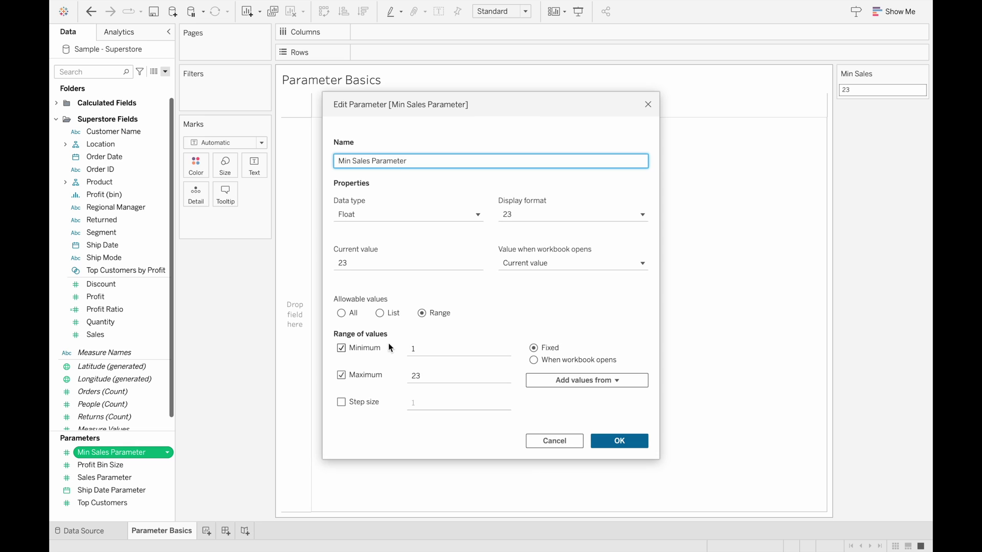
click(342, 313)
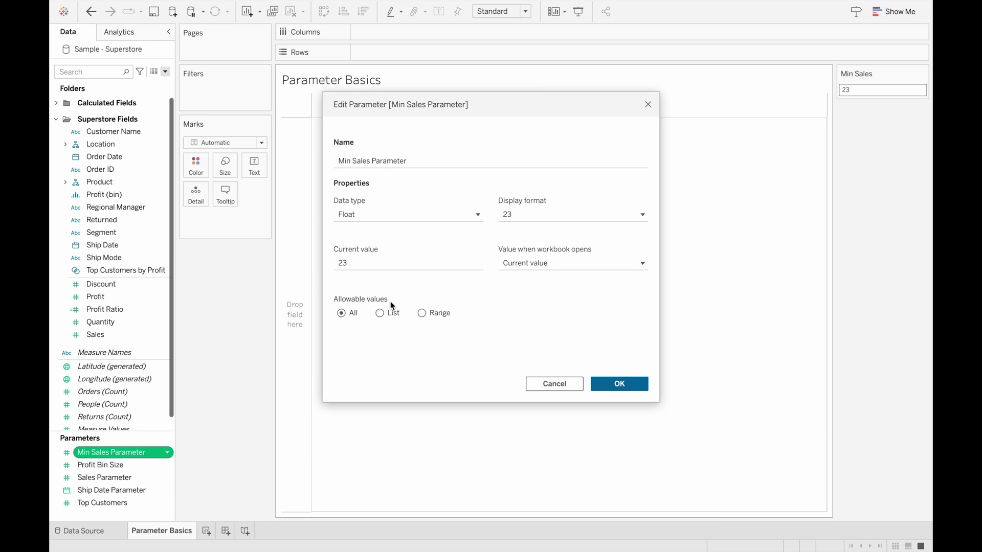
click(612, 383)
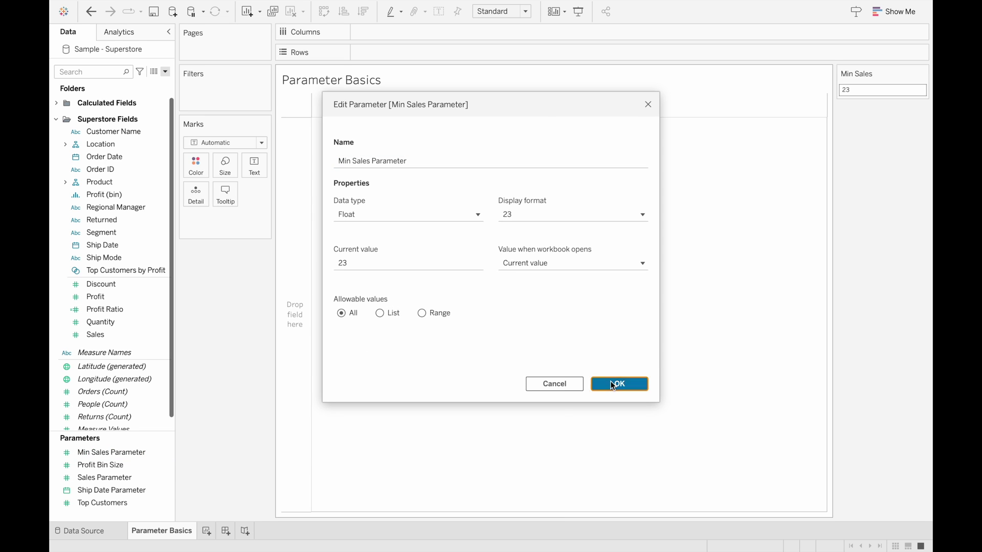
click(923, 74)
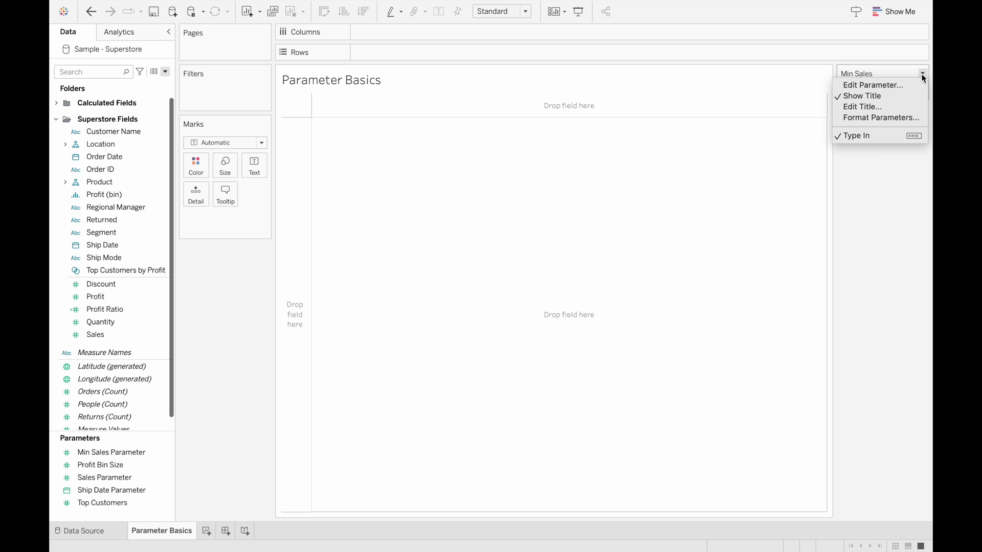
click(871, 165)
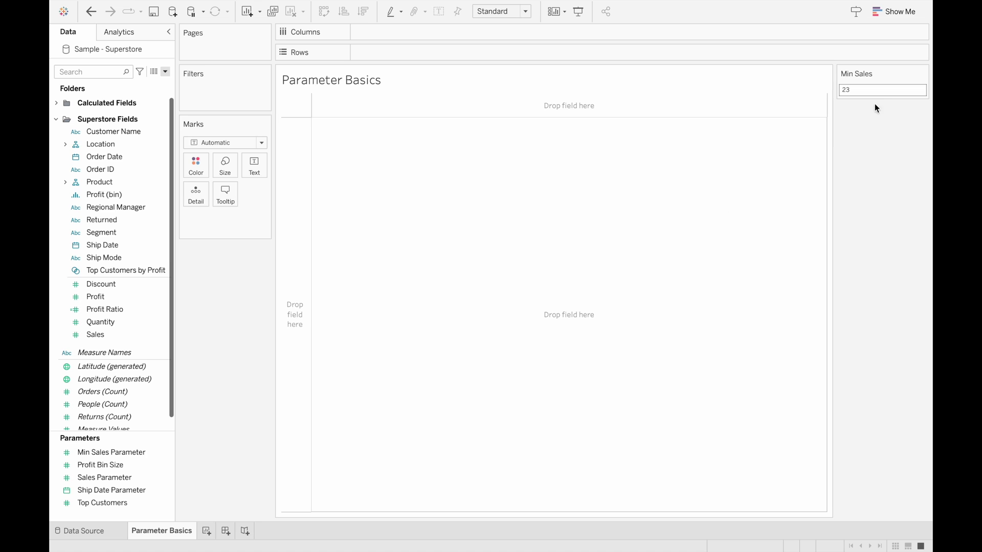
click(871, 89)
- Enter 'hello' in the Min Sales control, then change the parameter's data type to Date
text(hello)
key(Return)
right_click(112, 452)
click(170, 312)
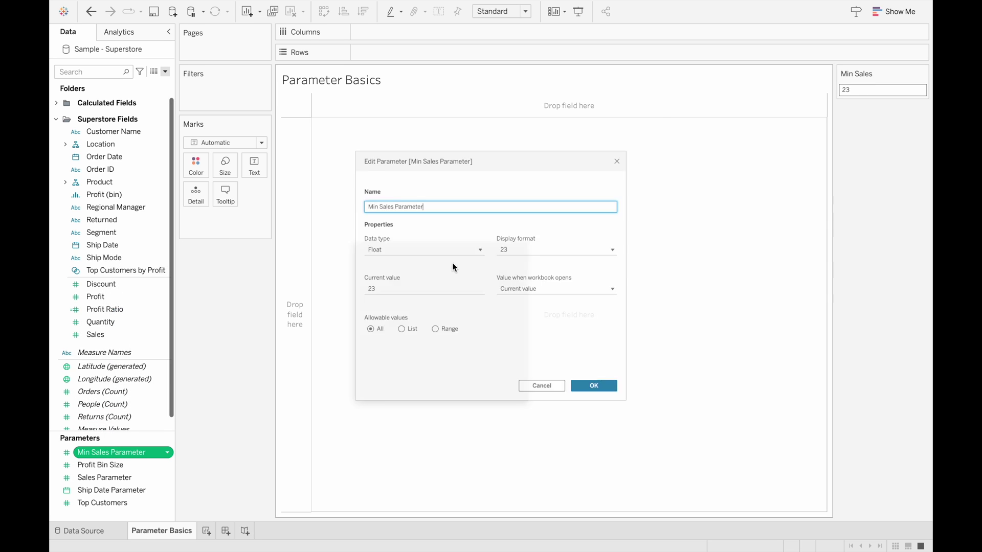
click(477, 244)
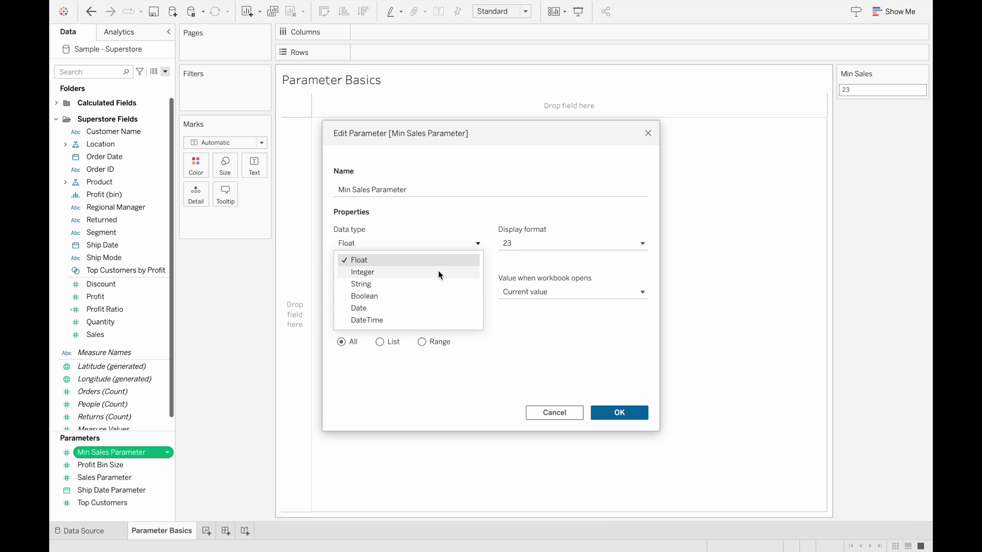
click(414, 308)
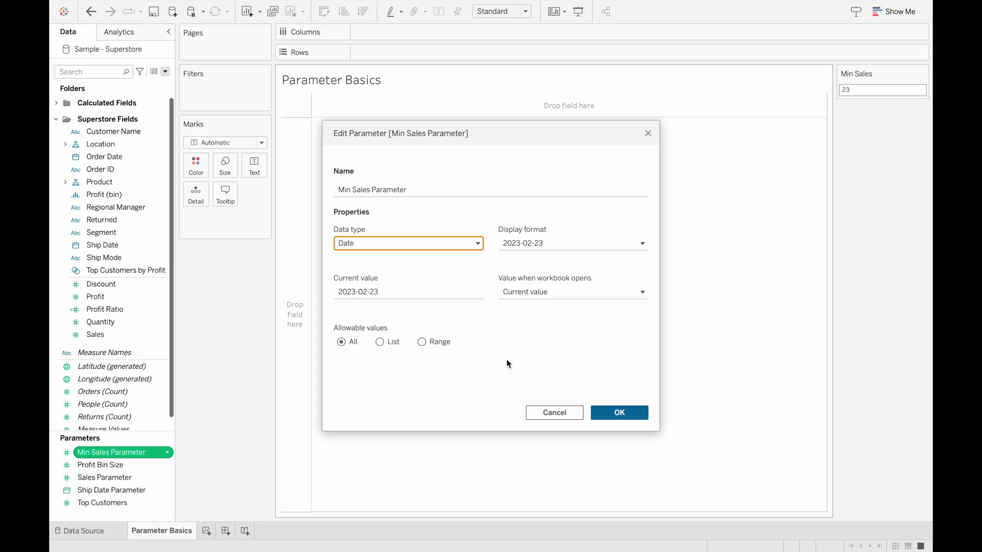
click(631, 413)
- Edit the year in the Min Sales date control to 2021
click(876, 90)
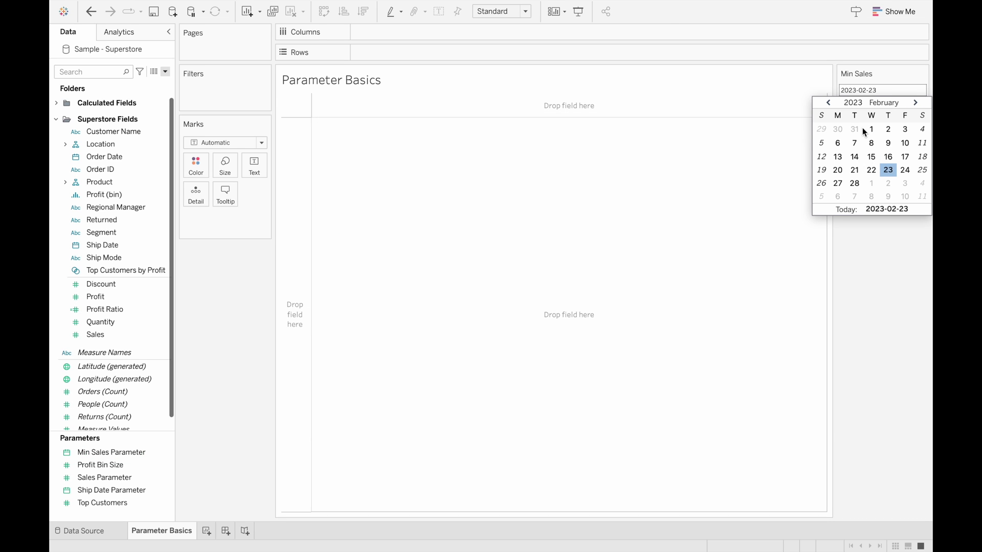
click(856, 90)
key(BackSpace)
key(BackSpace)
text(1-)
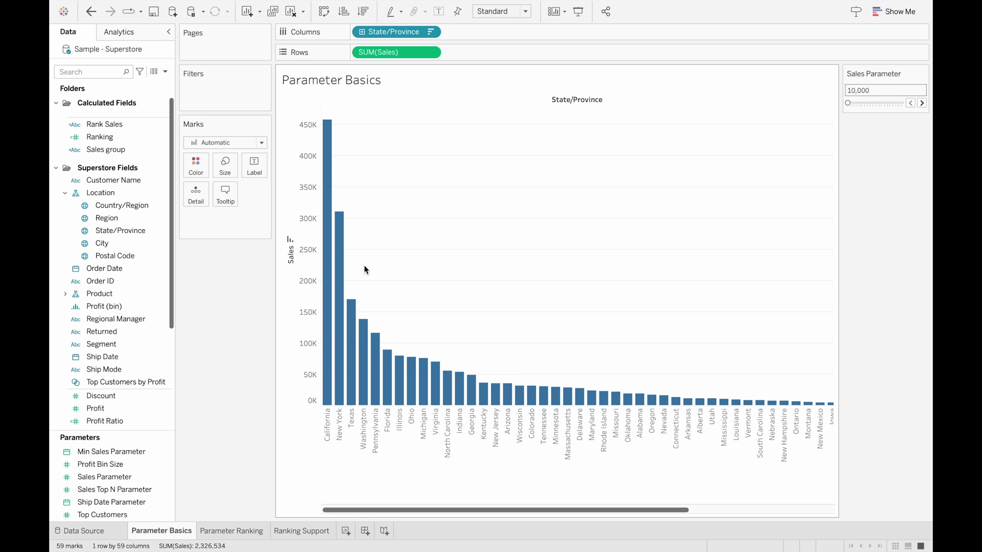
mouse_move(329, 259)
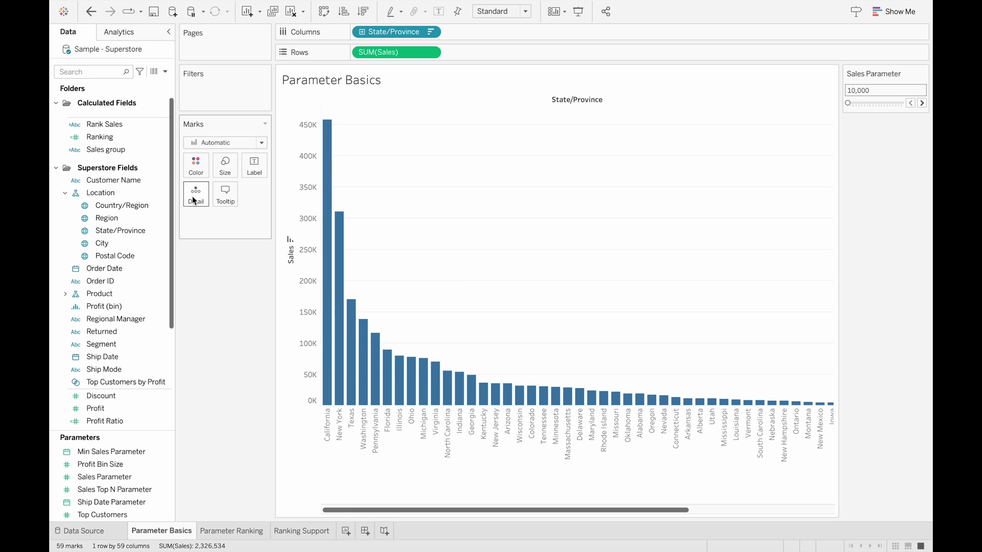
right_click(128, 151)
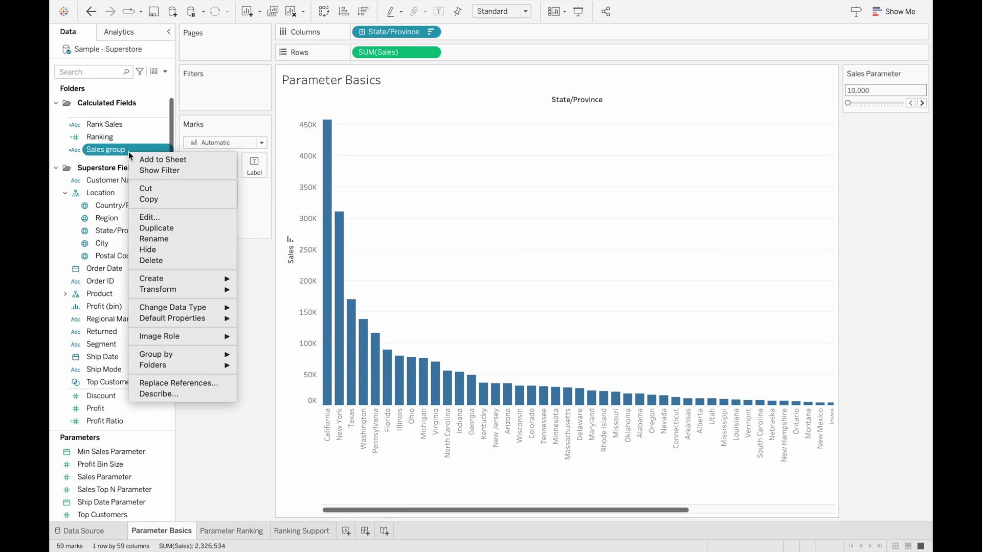
- Review the Sales group formula, then color the state bars Above/Below by Sales group
click(160, 216)
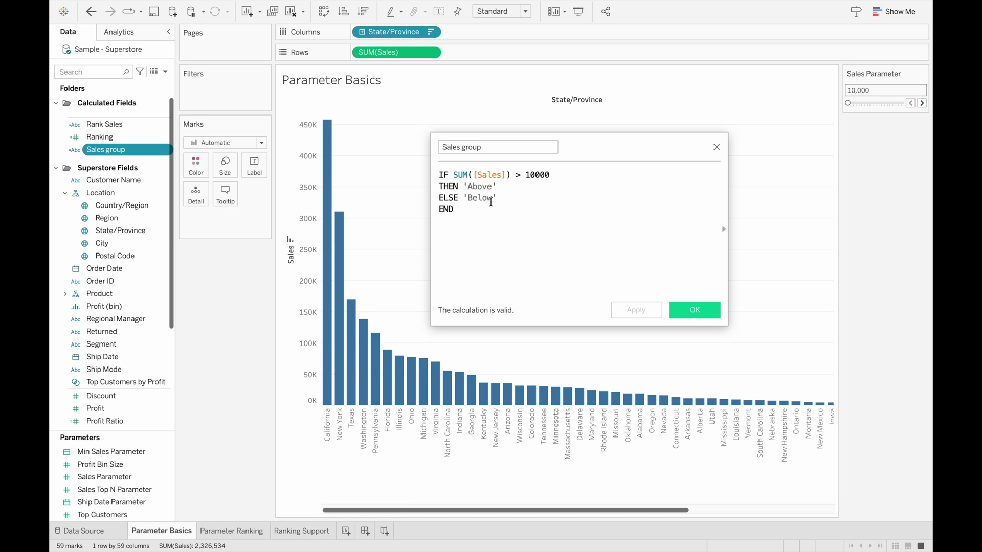
click(694, 310)
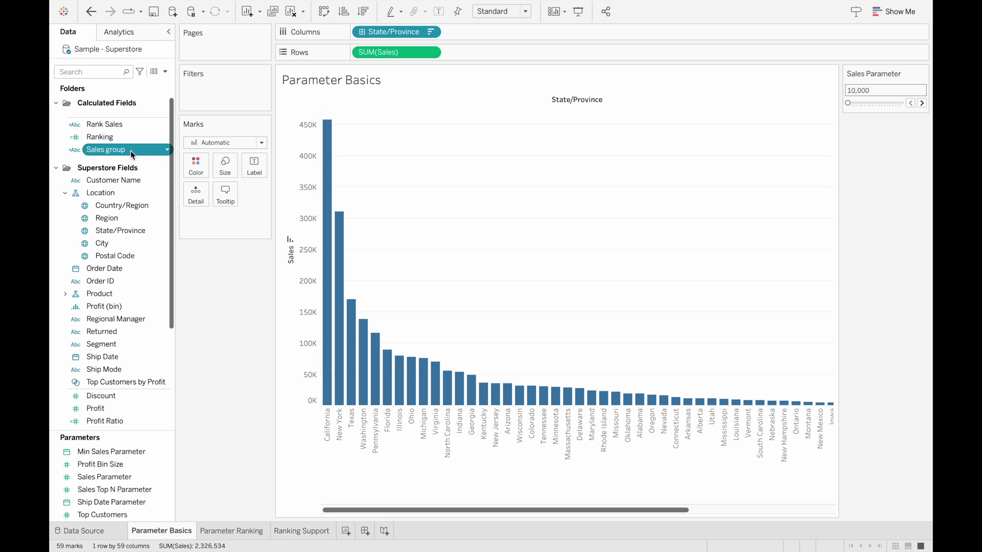
drag(130, 151, 199, 166)
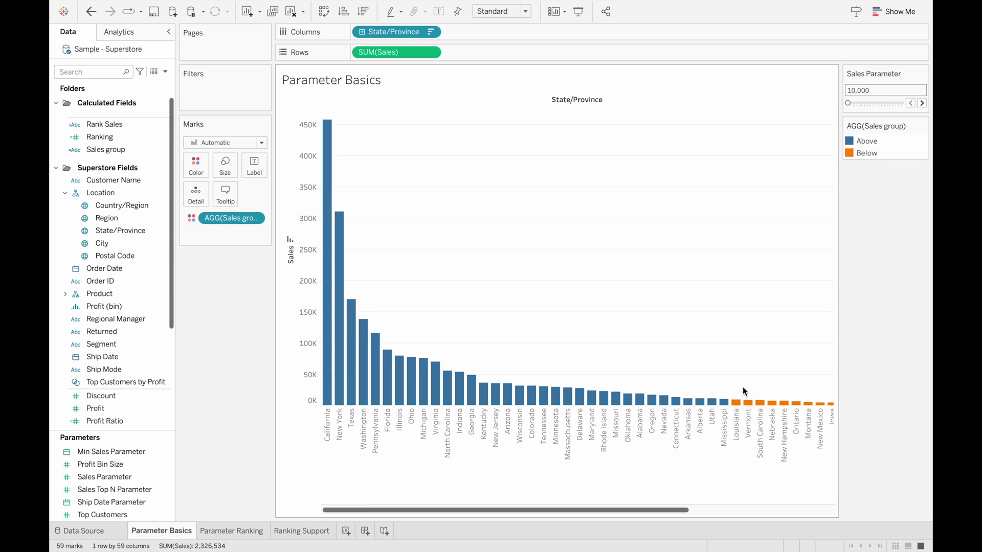
mouse_move(727, 404)
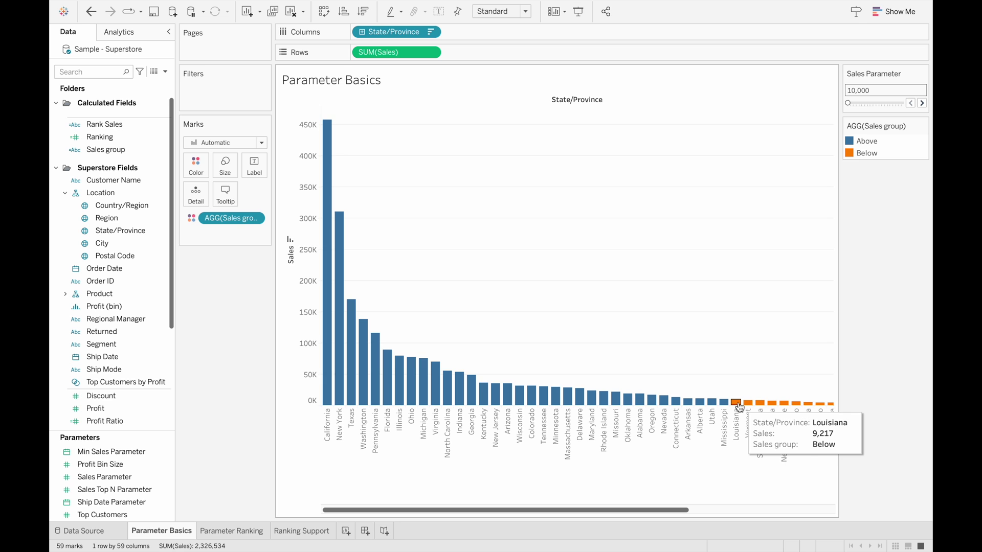
- In the Sales group formula, replace the fixed 10000 threshold with [Sales Parameter]
right_click(124, 148)
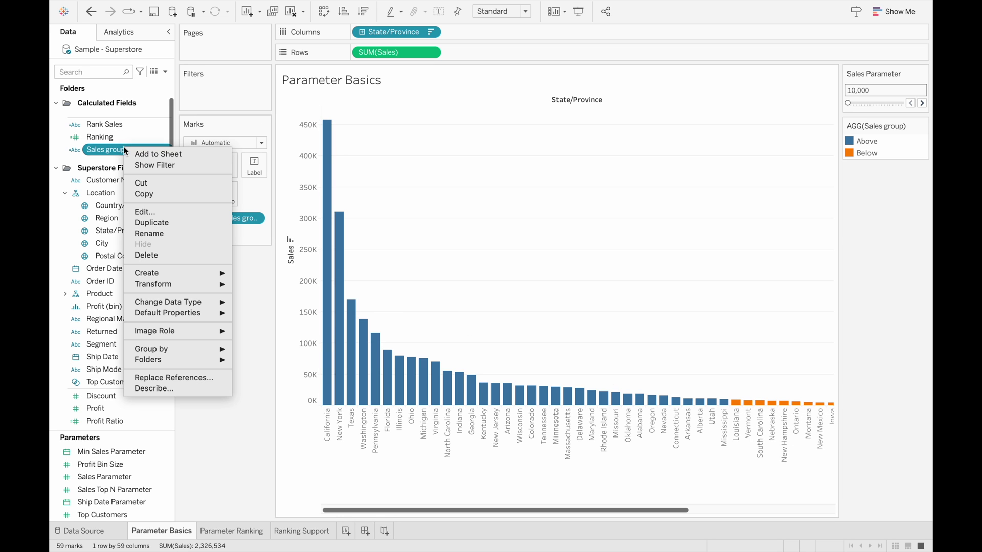
click(161, 211)
click(560, 179)
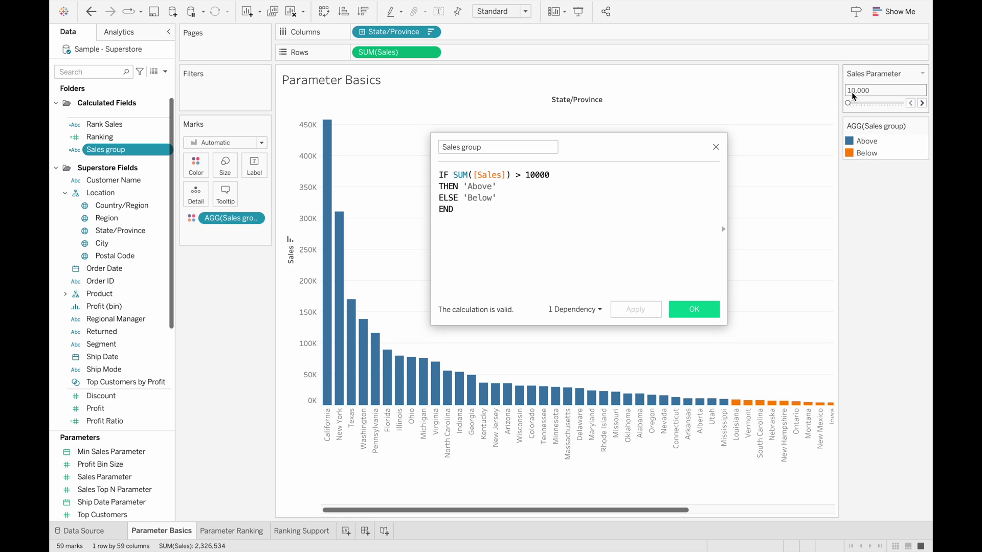
drag(551, 175, 525, 174)
text(Sale)
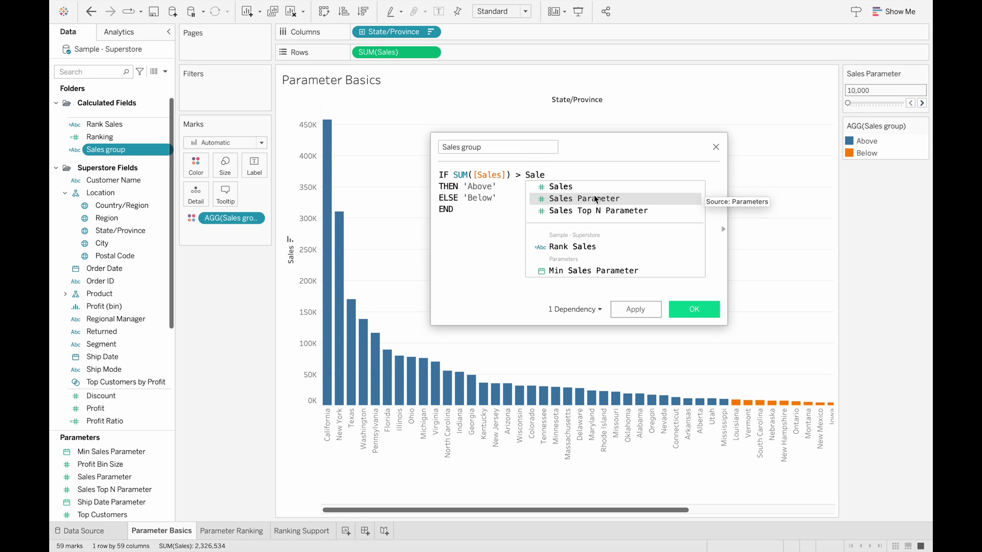
click(597, 199)
click(695, 309)
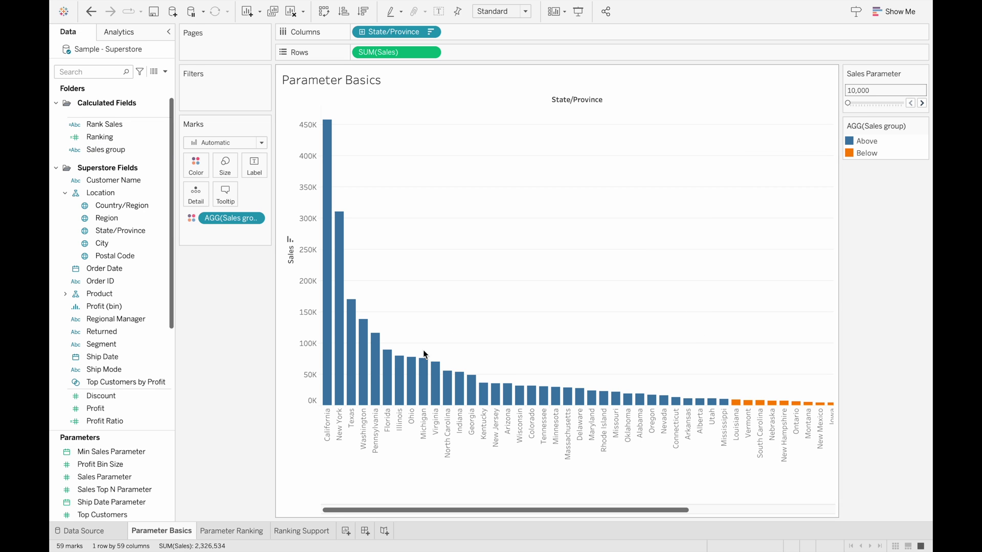
right_click(143, 476)
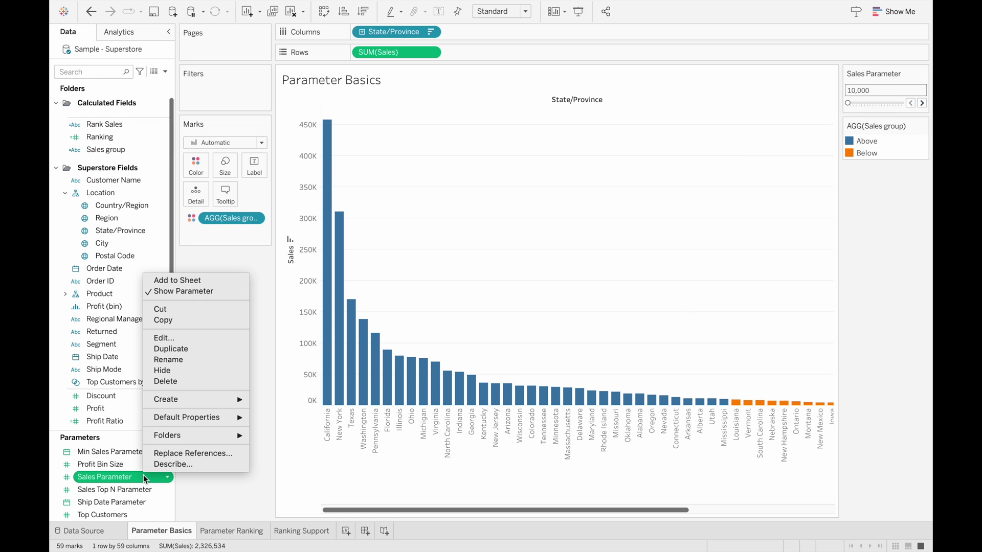
click(192, 338)
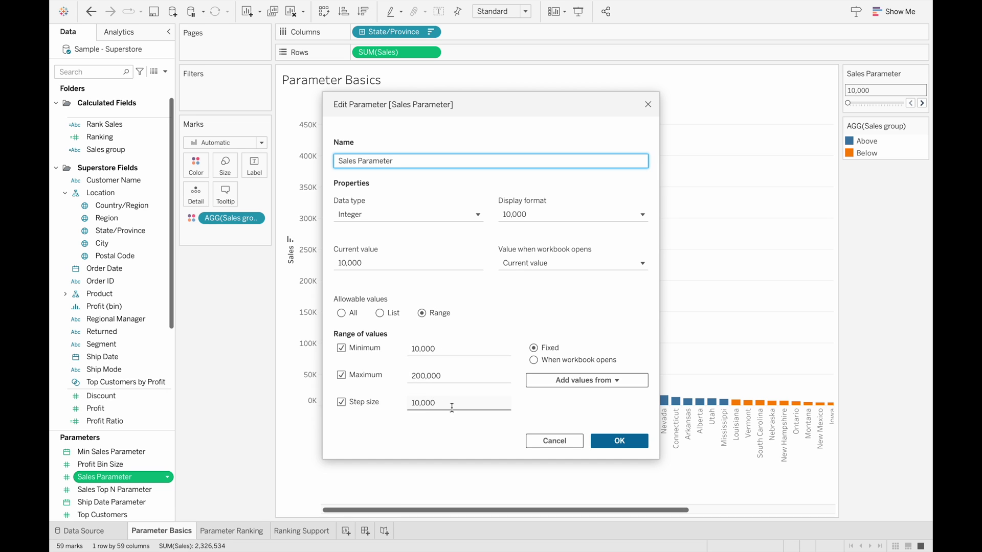
click(621, 440)
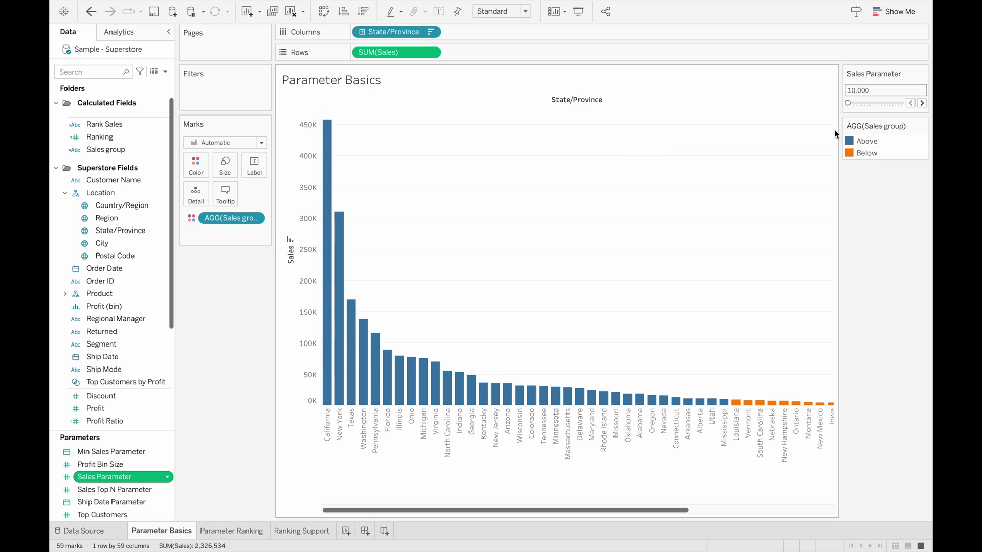
- Raise the Sales Parameter slider to 130,000, then go to the Parameter Ranking sheet
click(856, 104)
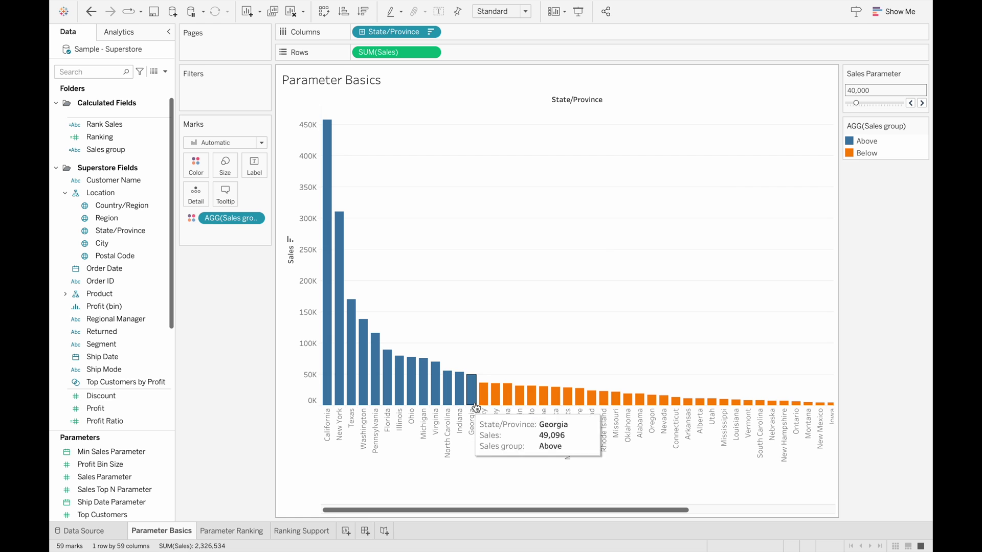
mouse_move(482, 395)
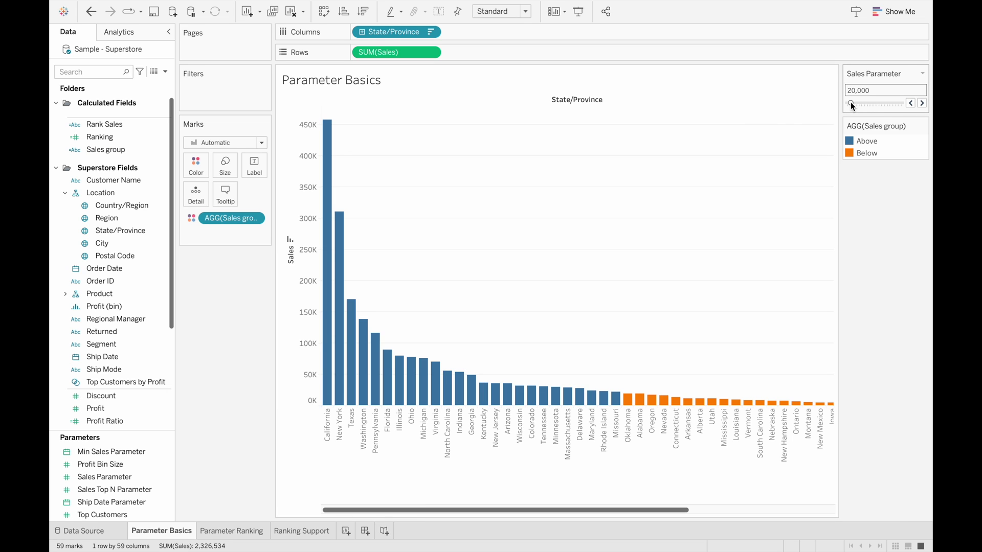
drag(851, 104, 884, 104)
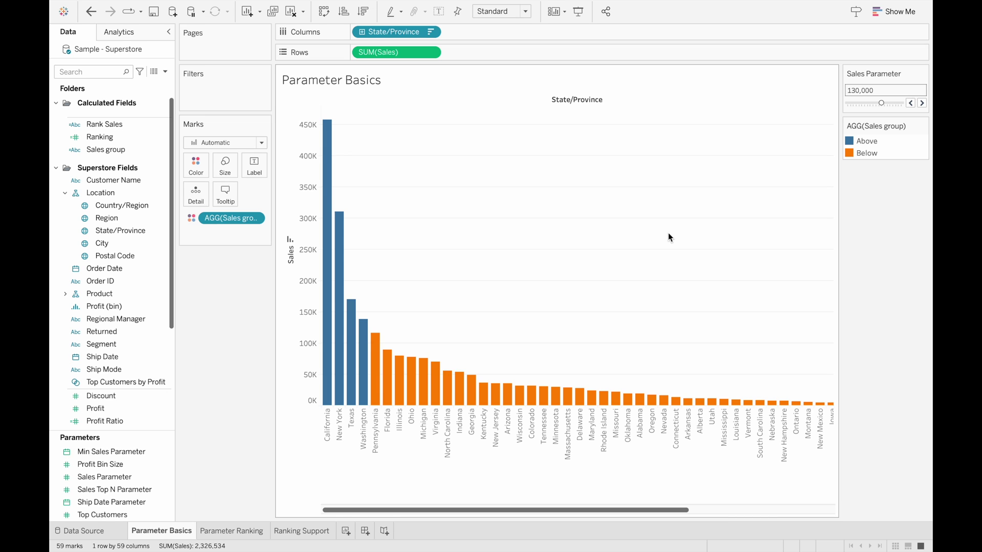
key(ctrl+Tab)
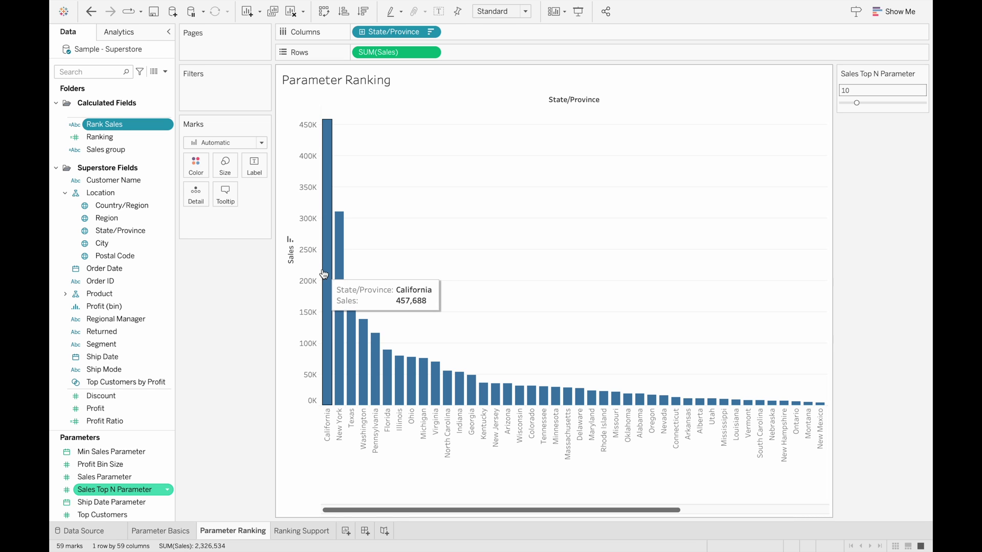
- Review the Rank Sales formula: SHOW when sales rank is within Sales Top N Parameter, else HIDE
mouse_move(342, 275)
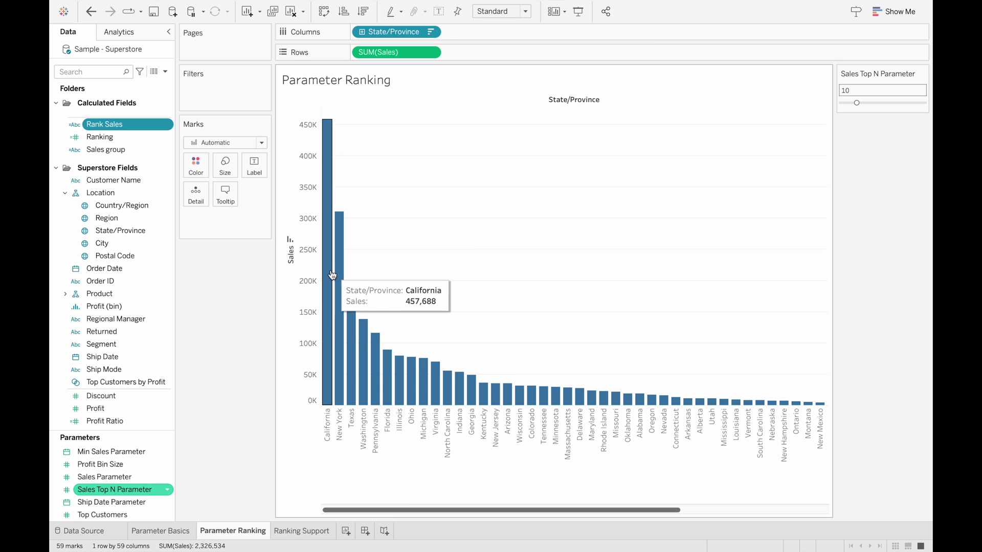
click(156, 142)
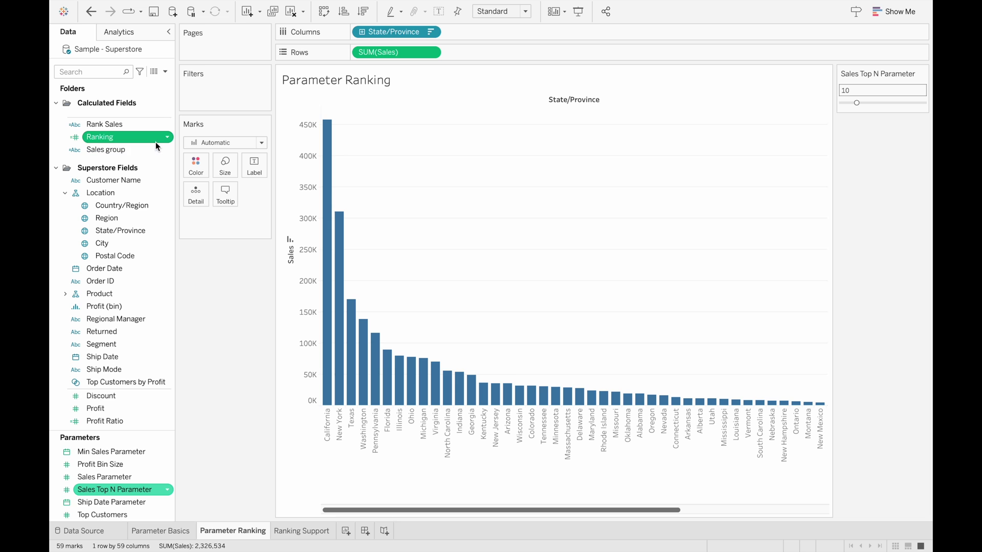
right_click(156, 142)
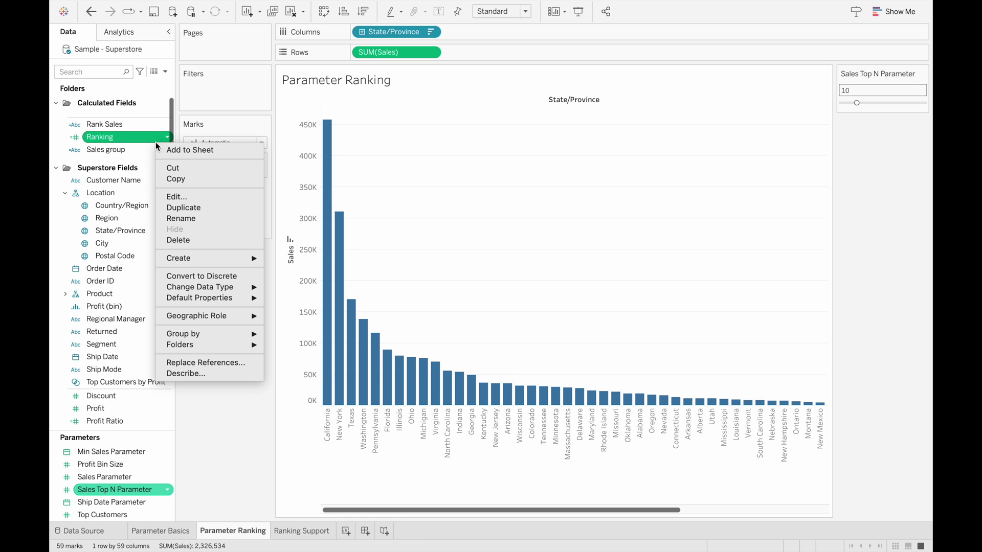
click(136, 124)
right_click(135, 124)
click(180, 177)
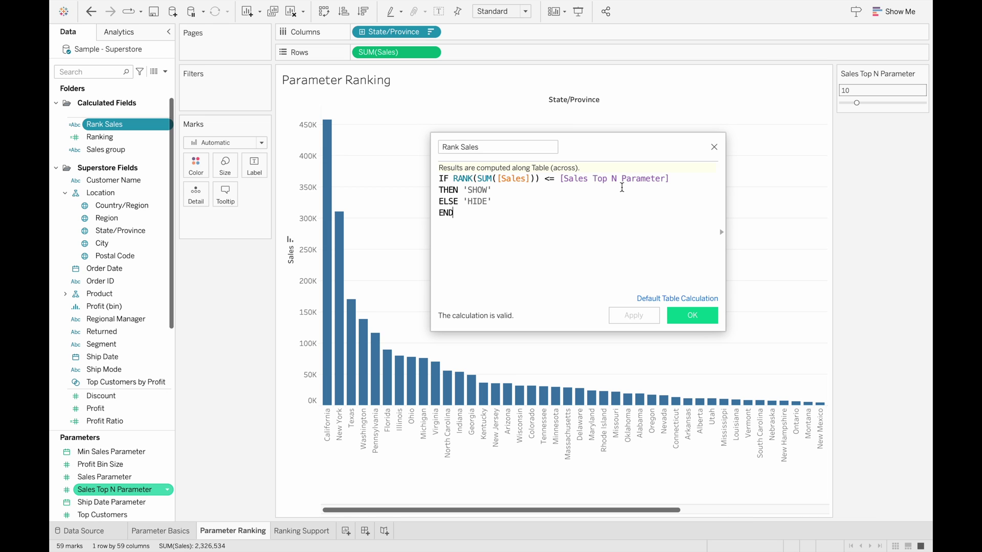
click(690, 314)
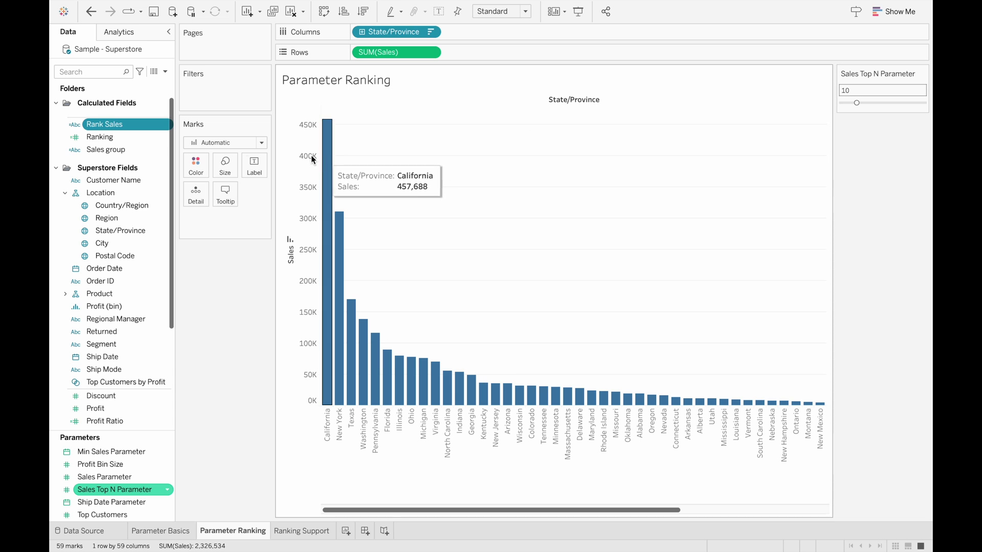
- Colour the bars by Rank Sales and filter Rank Sales to SHOW only
drag(116, 123, 193, 163)
mouse_move(433, 391)
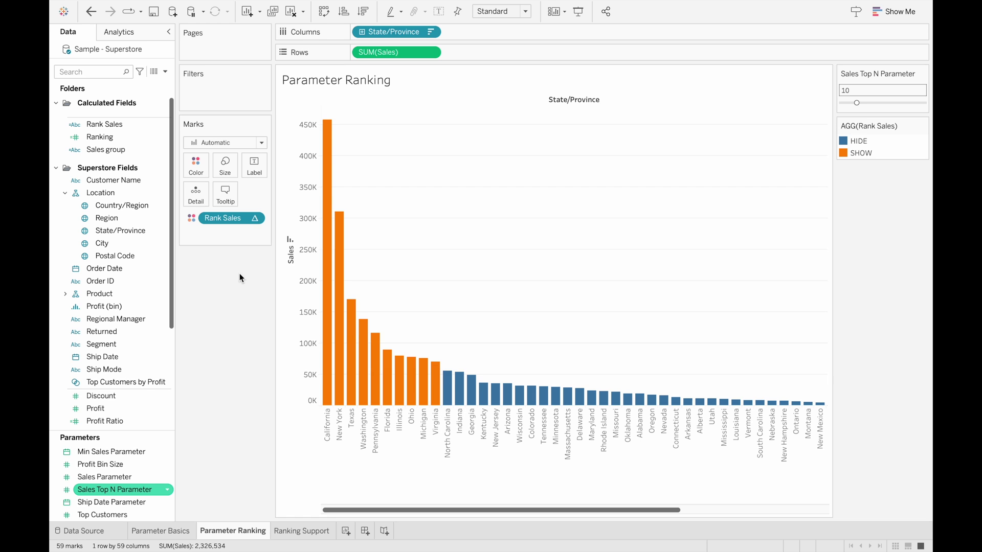
drag(232, 217, 229, 92)
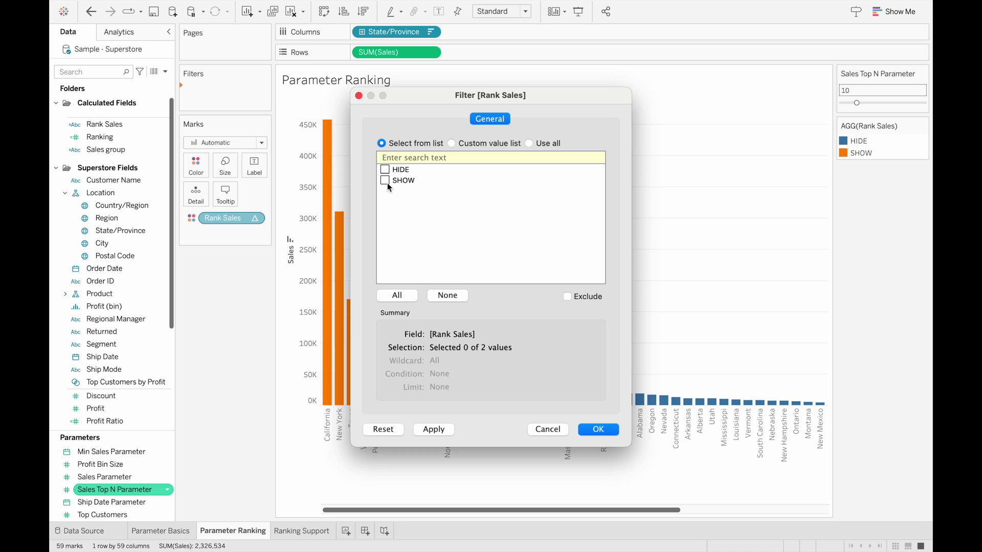
click(387, 183)
click(604, 431)
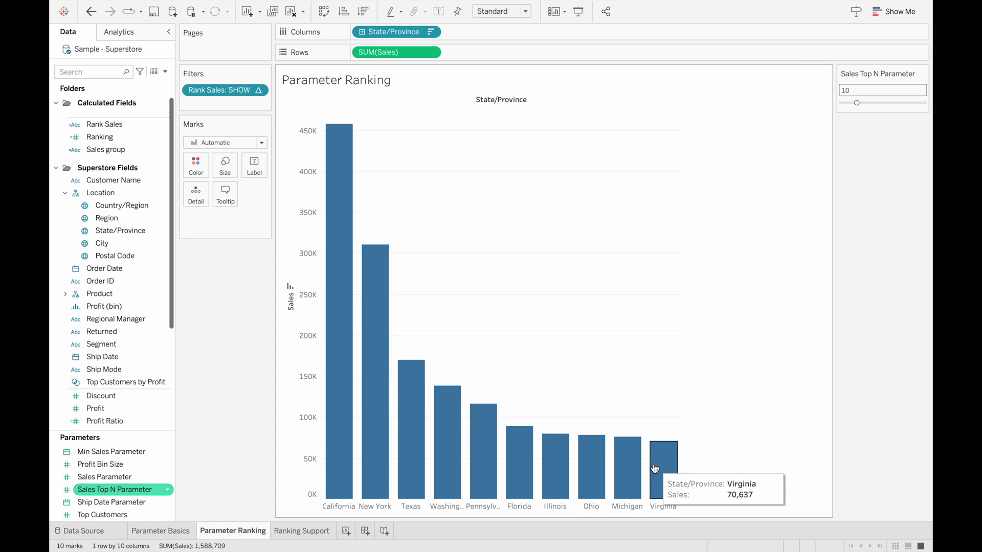
- Add Sales to Label so each state bar shows its sales value
scroll(105, 322, down, 4)
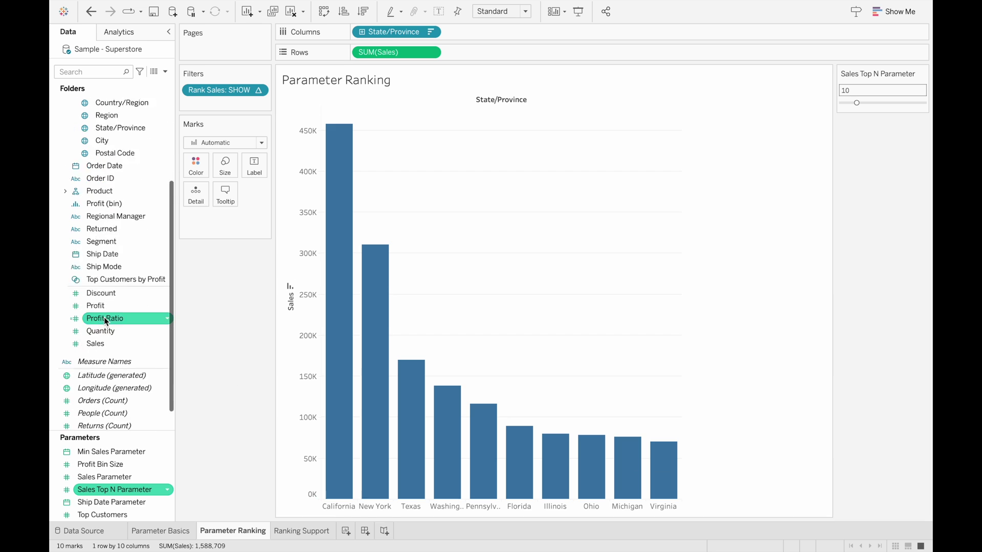
scroll(105, 321, down, 1)
drag(126, 319, 252, 178)
mouse_move(357, 139)
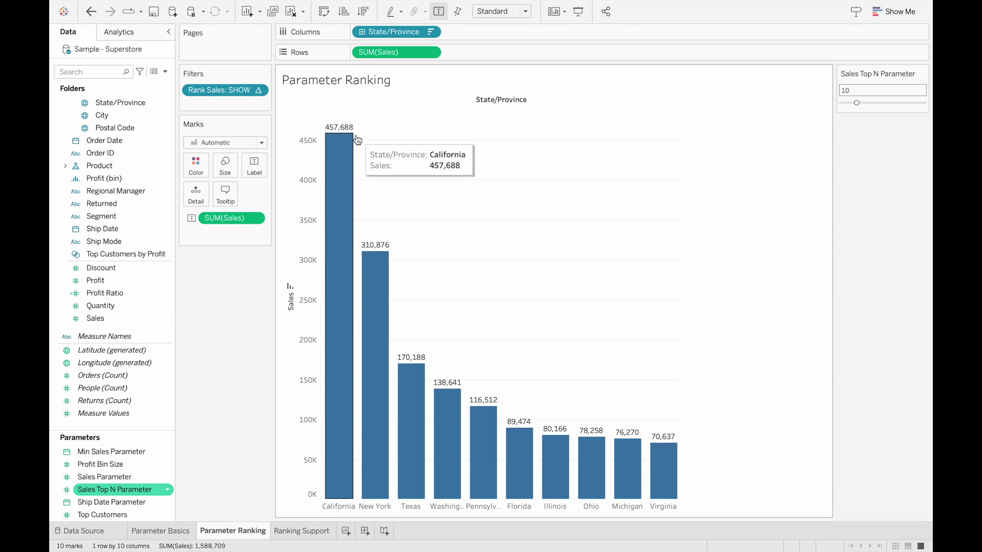
- Set the Sales field's default number format to Currency (Standard)
right_click(133, 321)
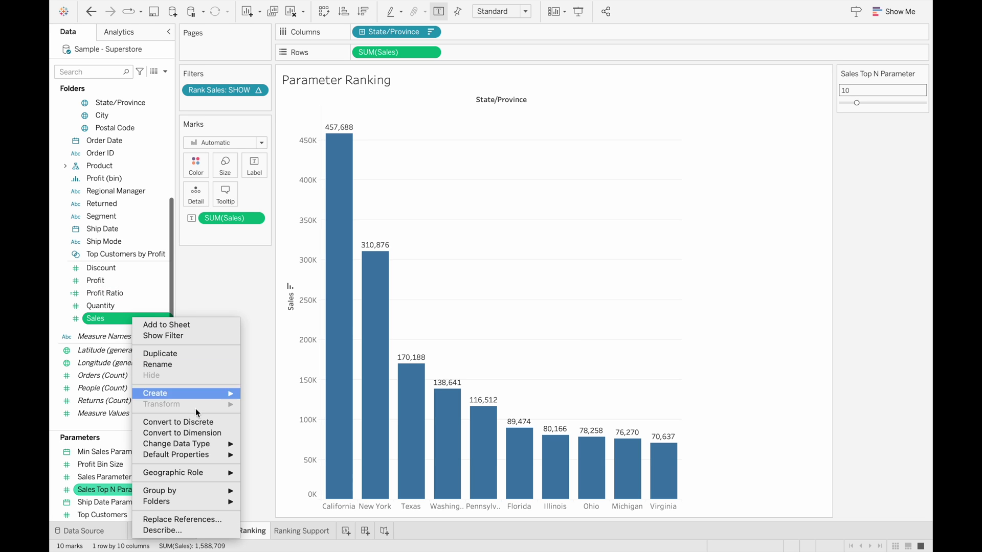
mouse_move(206, 455)
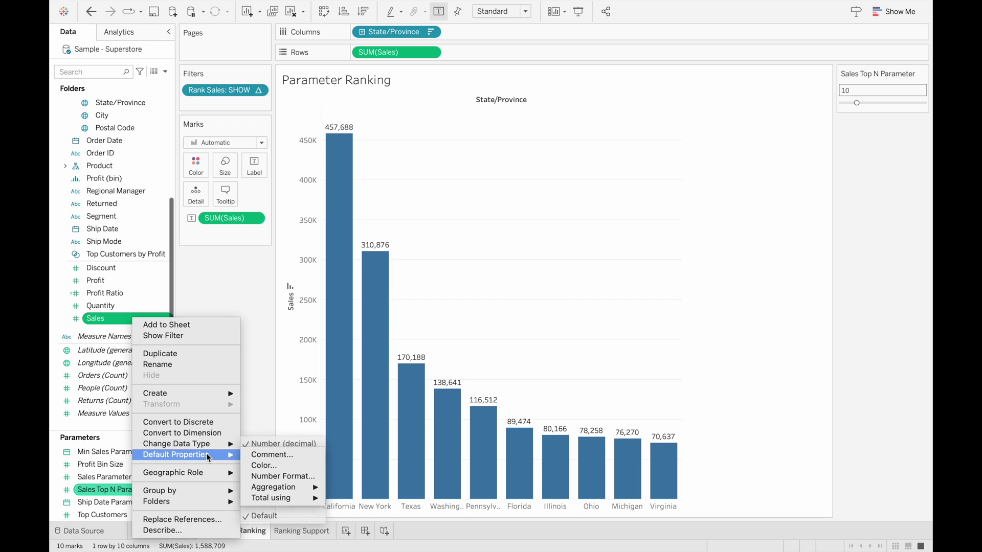
click(271, 477)
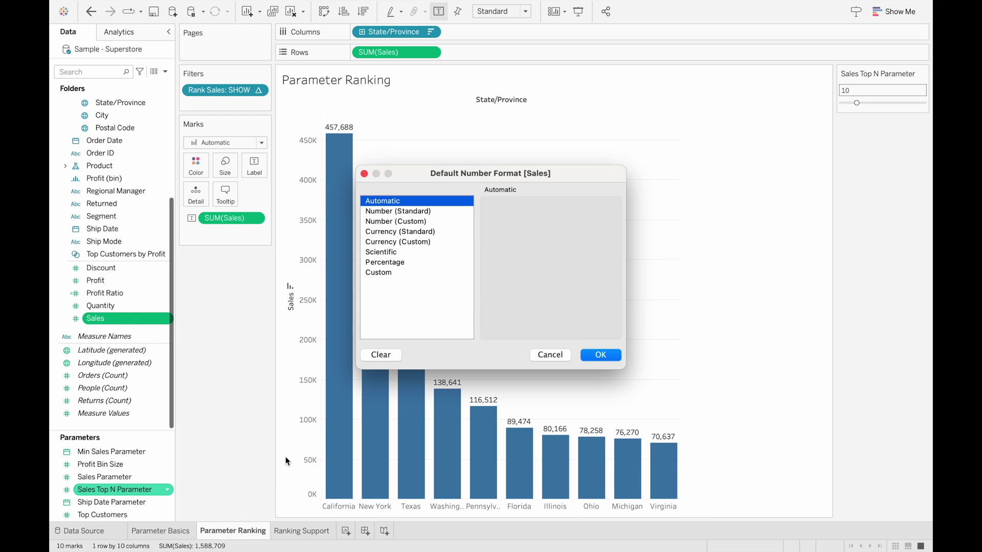
click(425, 232)
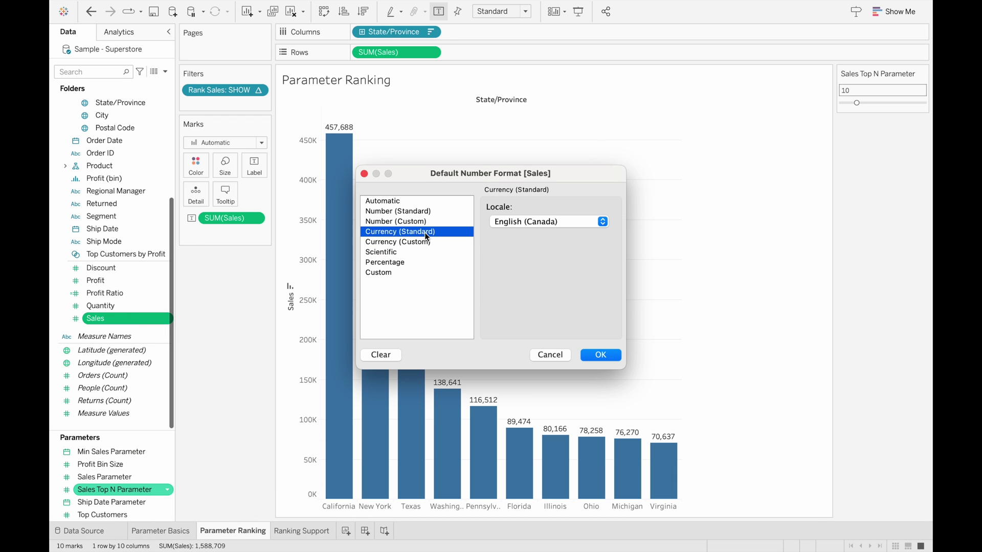
click(601, 355)
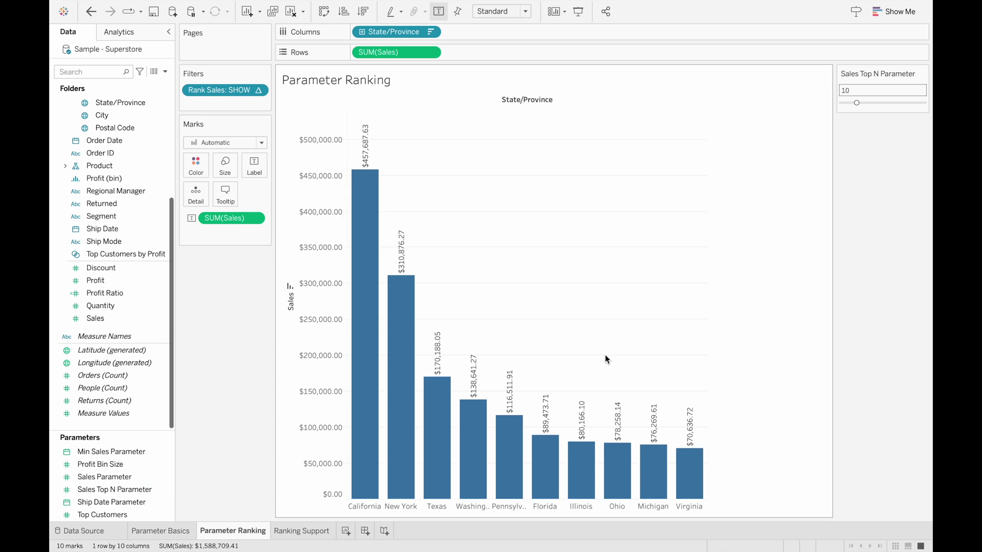
mouse_move(368, 230)
mouse_move(401, 330)
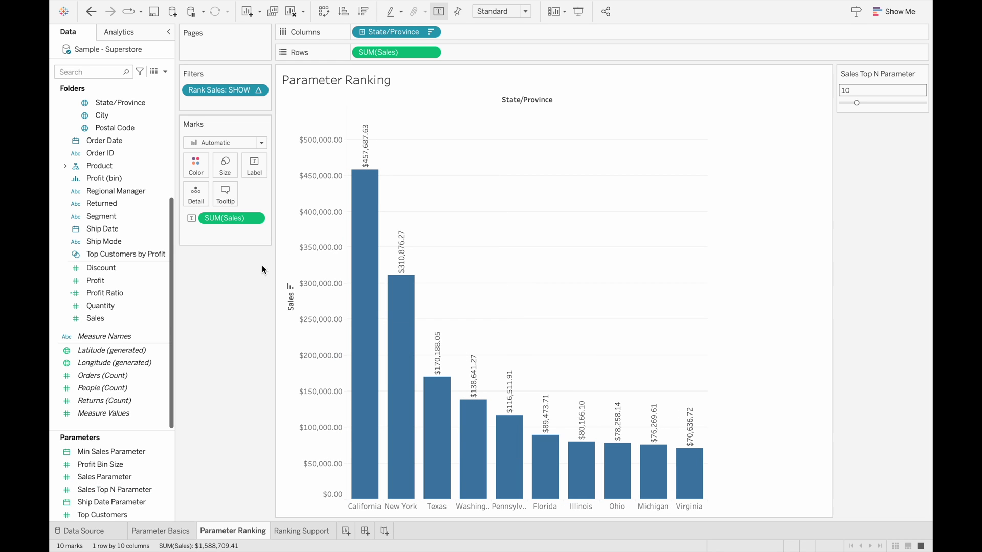
right_click(128, 490)
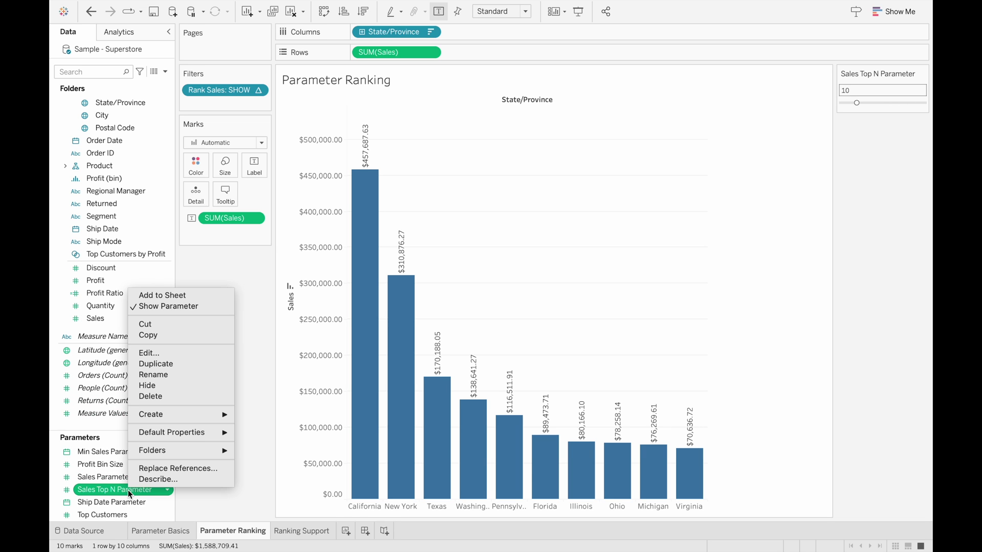
- Set the Sales Top N Parameter to 11 so North Carolina appears in the chart
click(177, 354)
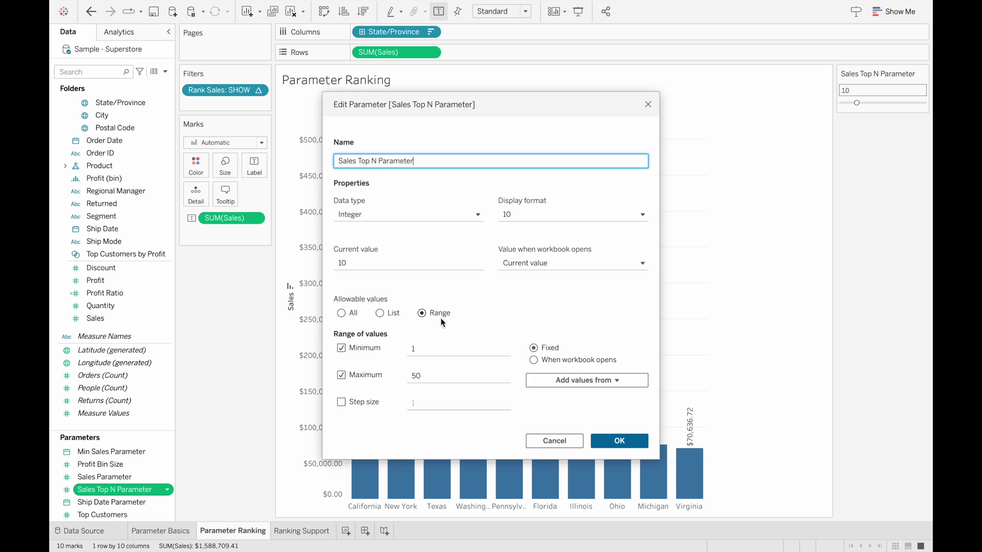
click(630, 443)
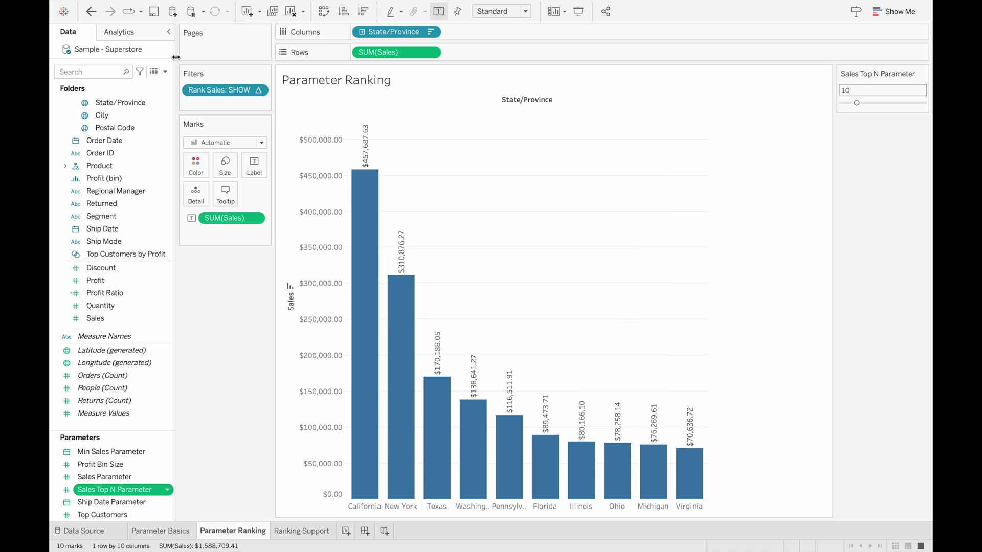
click(871, 103)
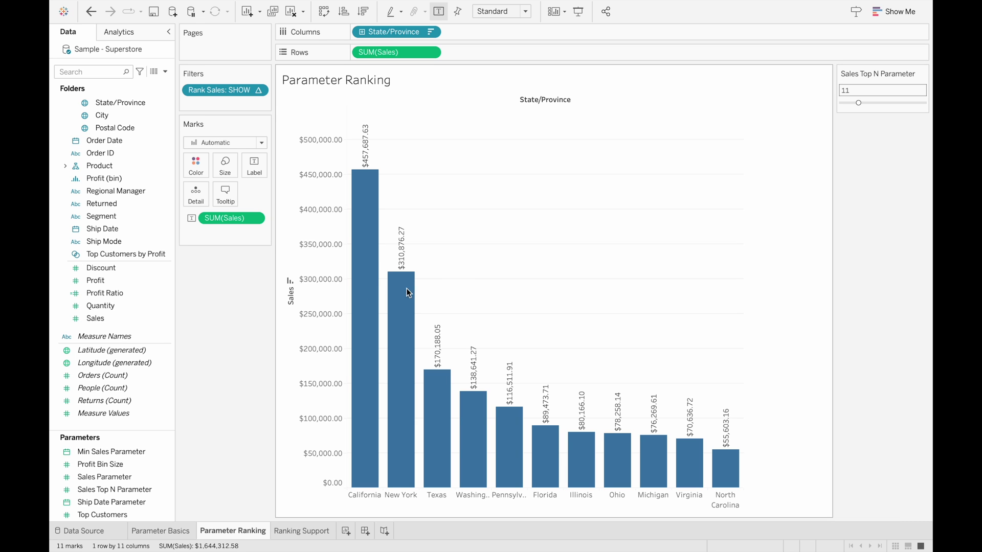
- On the Ranking Support sheet, review the Ranking formula RANK(SUM([Sales]))
click(318, 532)
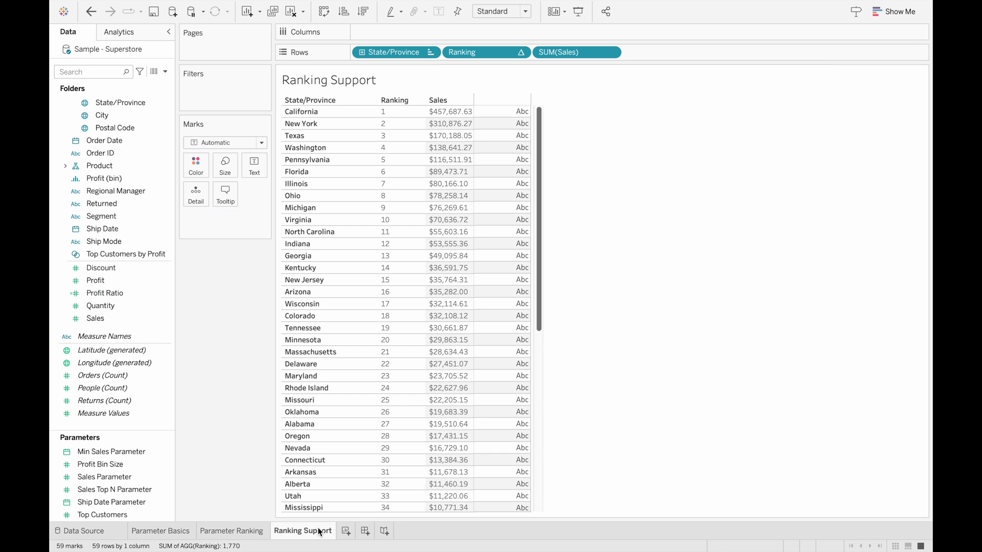
scroll(142, 195, up, 5)
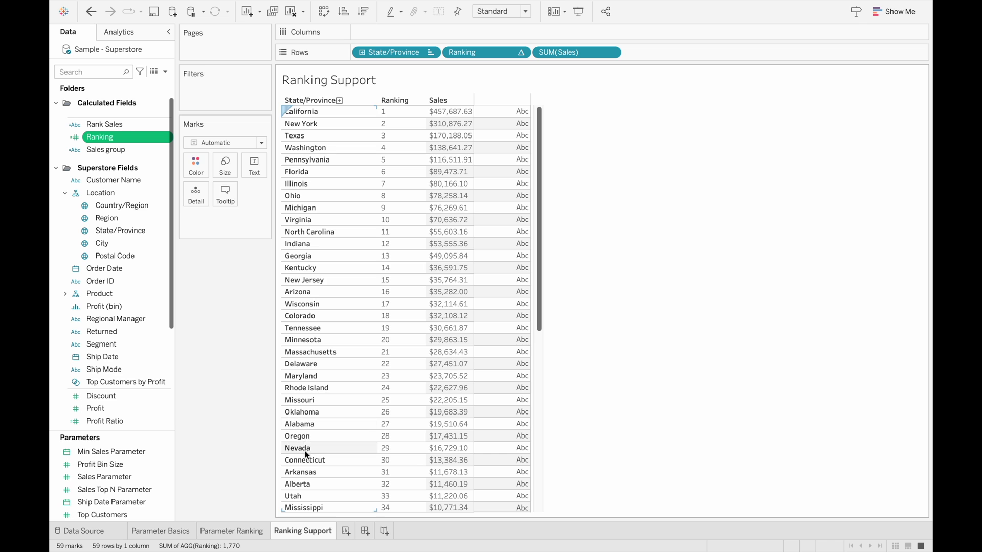
right_click(124, 137)
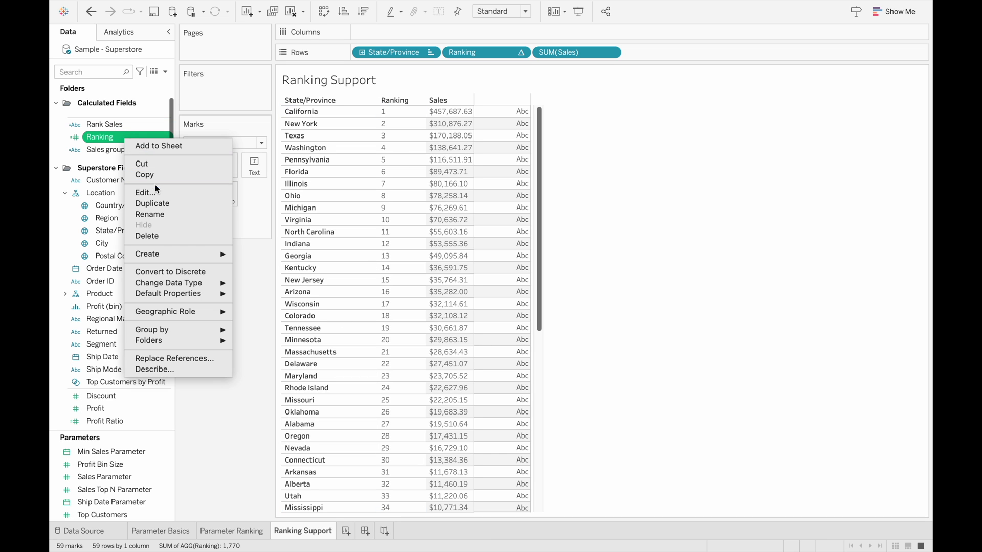
click(156, 192)
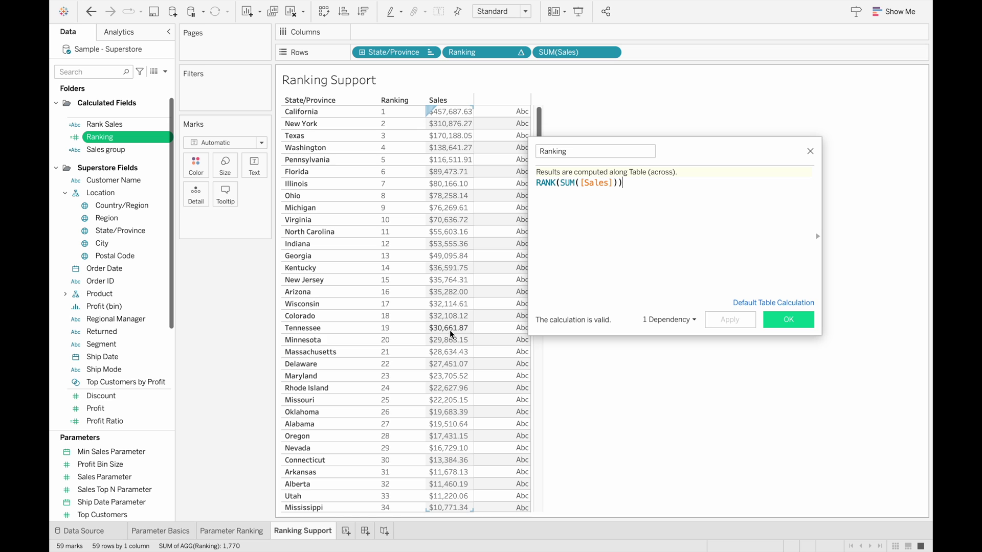
scroll(450, 330, down, 5)
scroll(426, 474, up, 5)
click(786, 320)
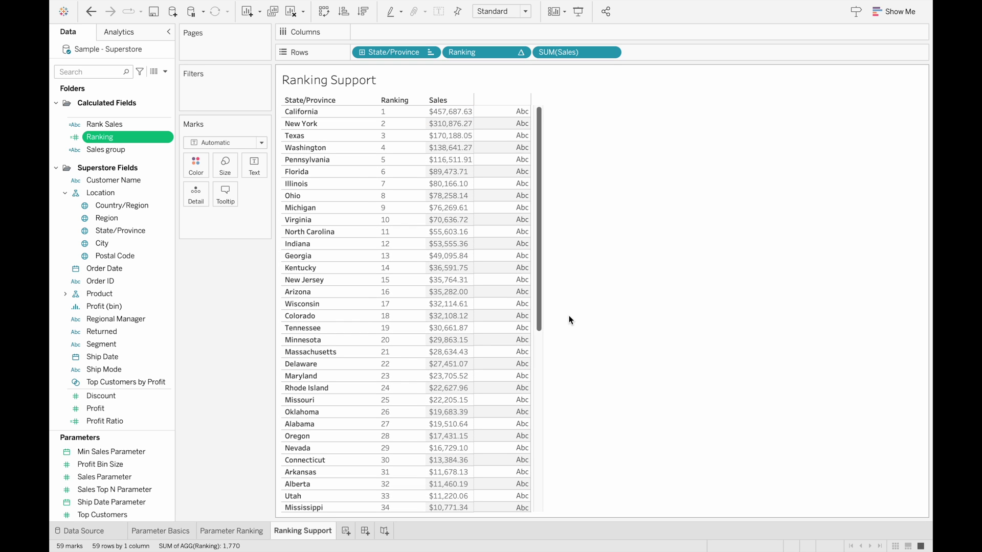